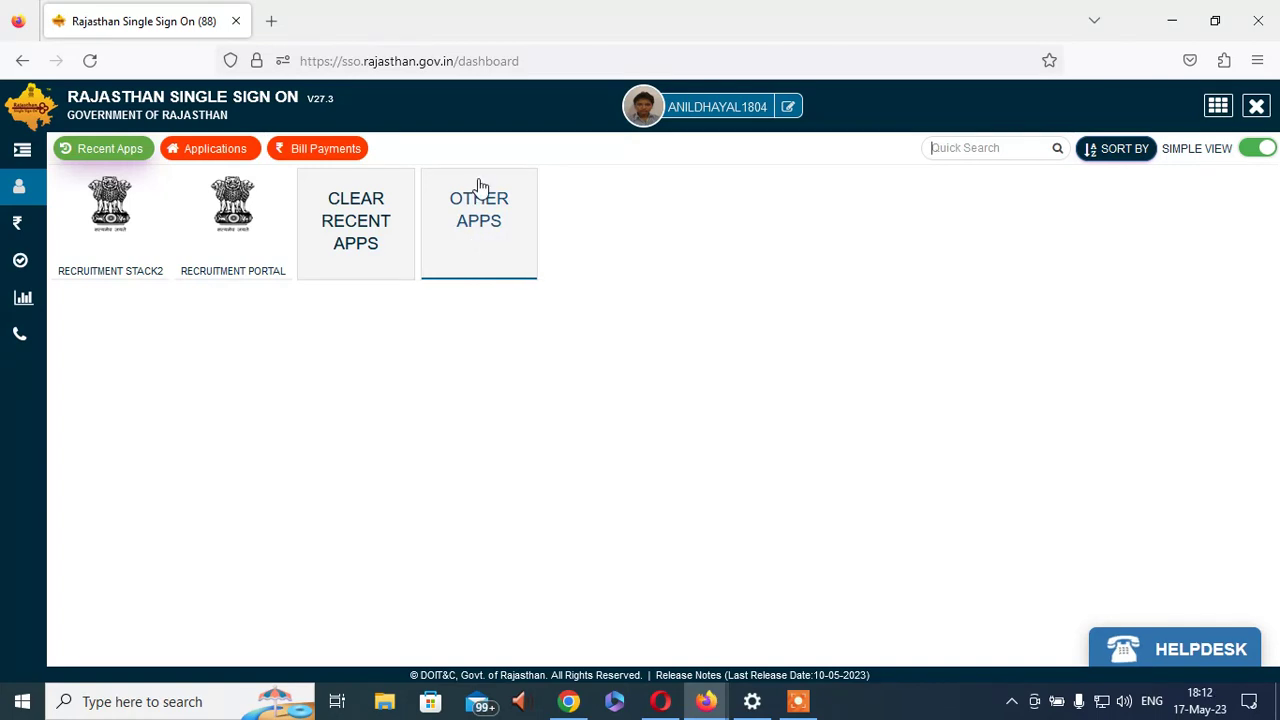
# Step: Find the EID application among all applications by searching for "eid", and open it despite the insecure-connection prompt
pyautogui.click(485, 232)
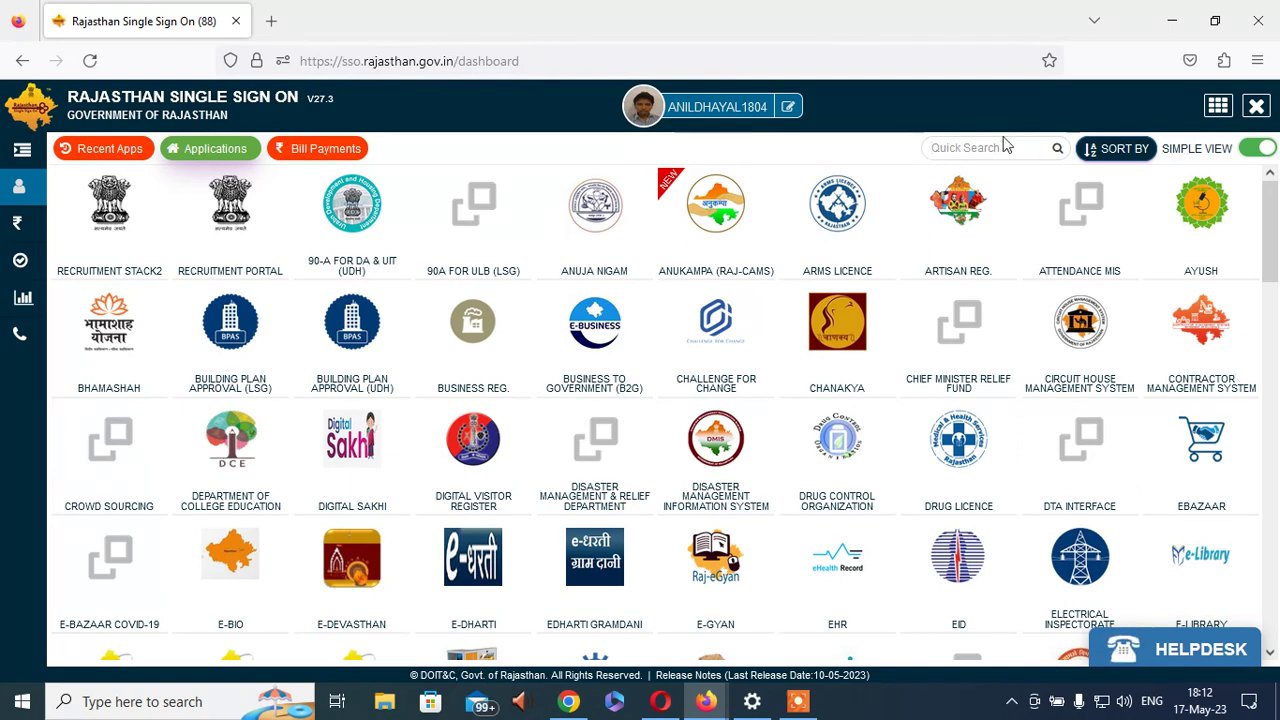
pyautogui.write('eid')
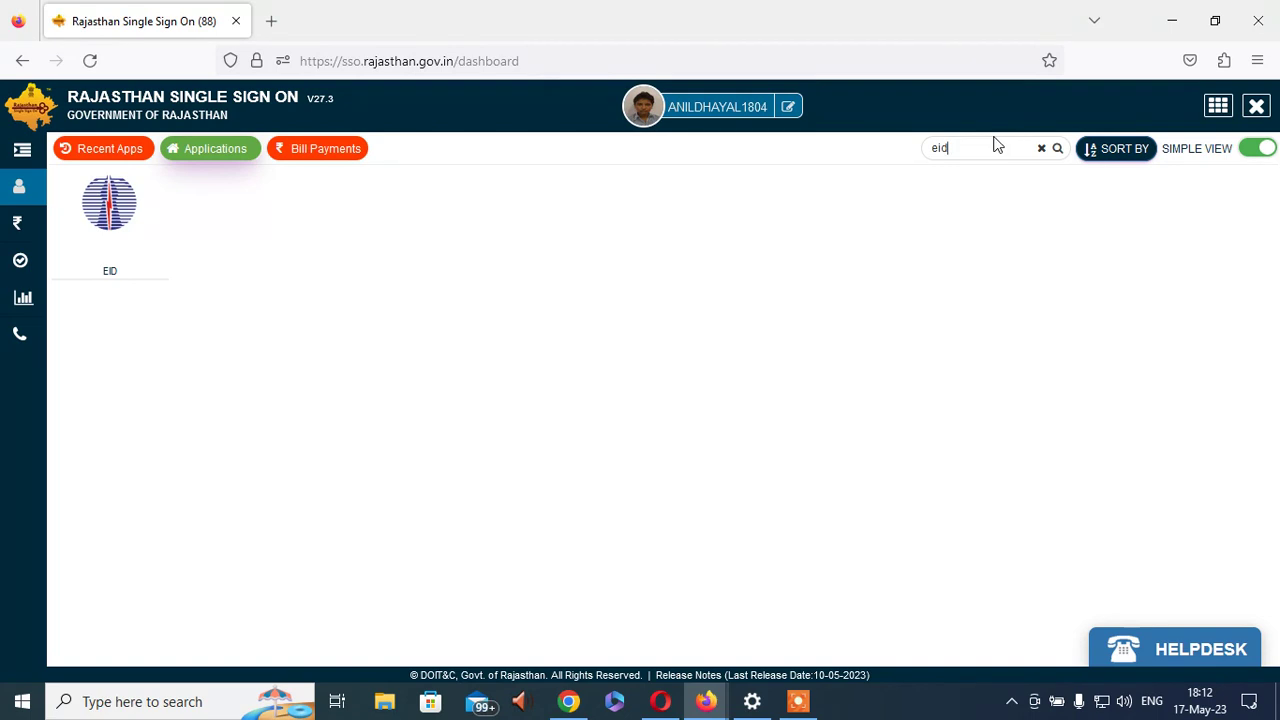
pyautogui.click(108, 214)
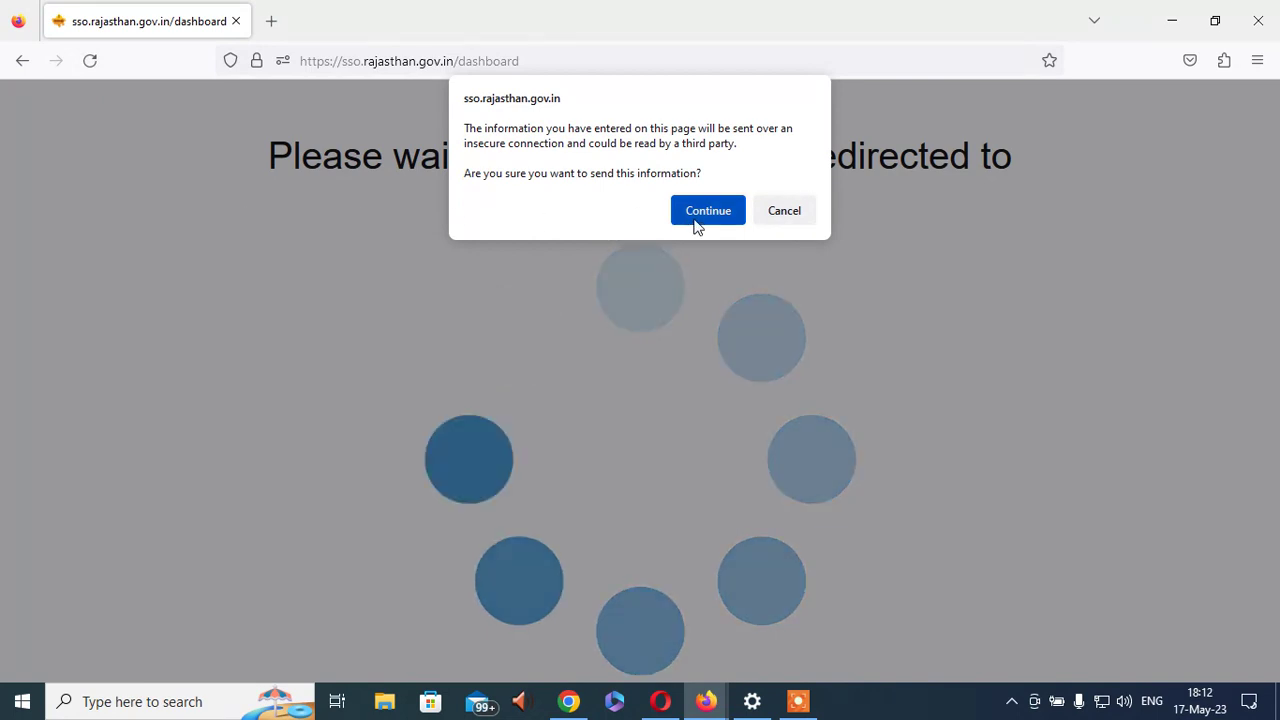
pyautogui.click(700, 213)
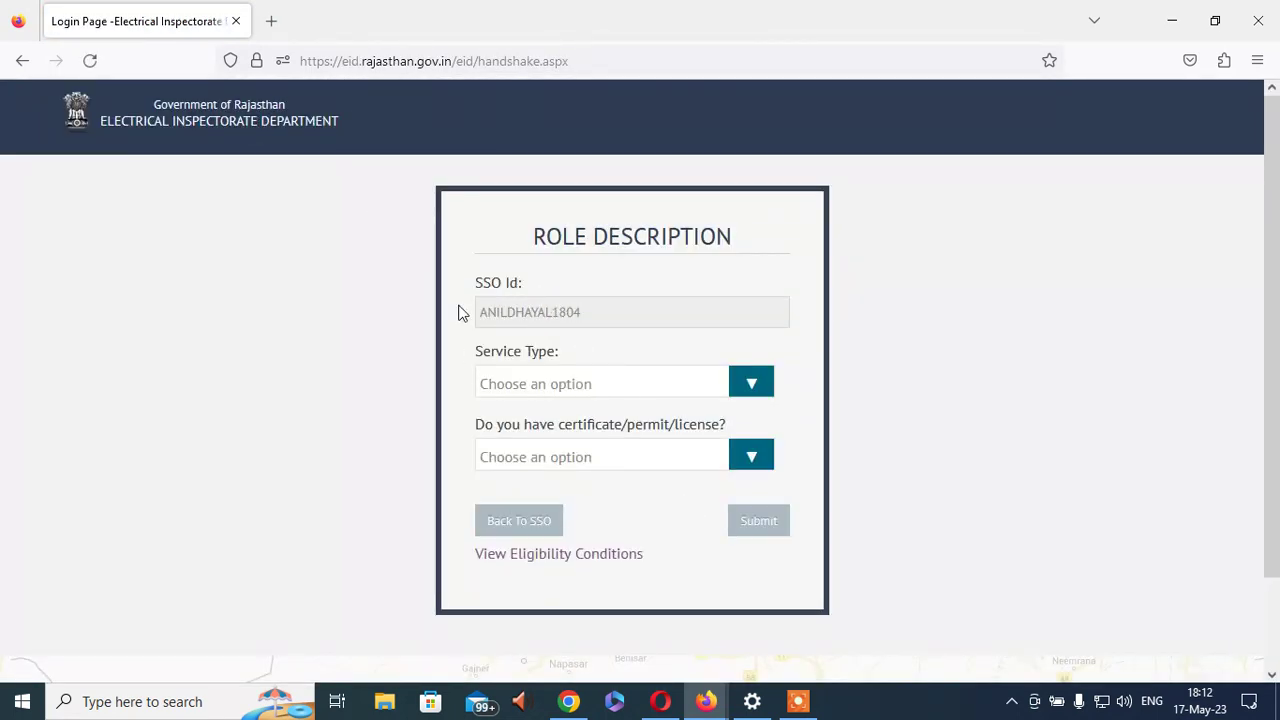
# Step: Set the service type to Wireman and answer the certificate question with "No, I do not have certificate/permit/license"
pyautogui.click(686, 386)
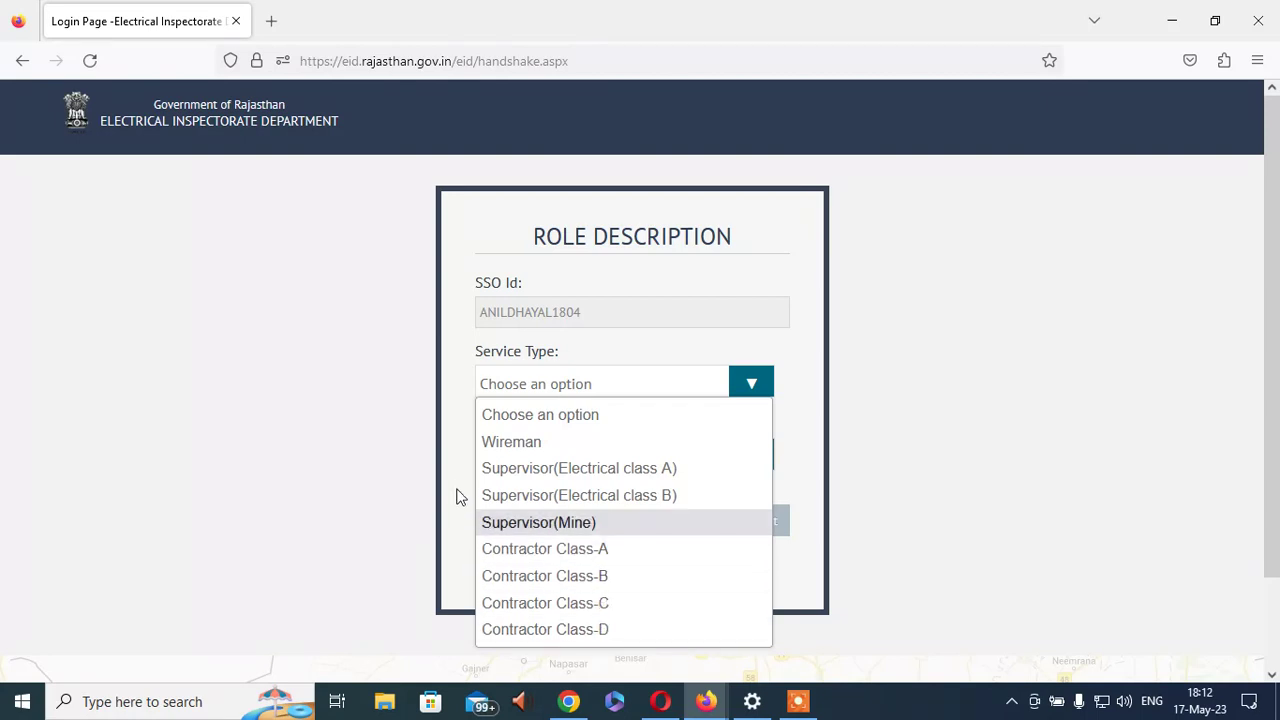
pyautogui.click(425, 465)
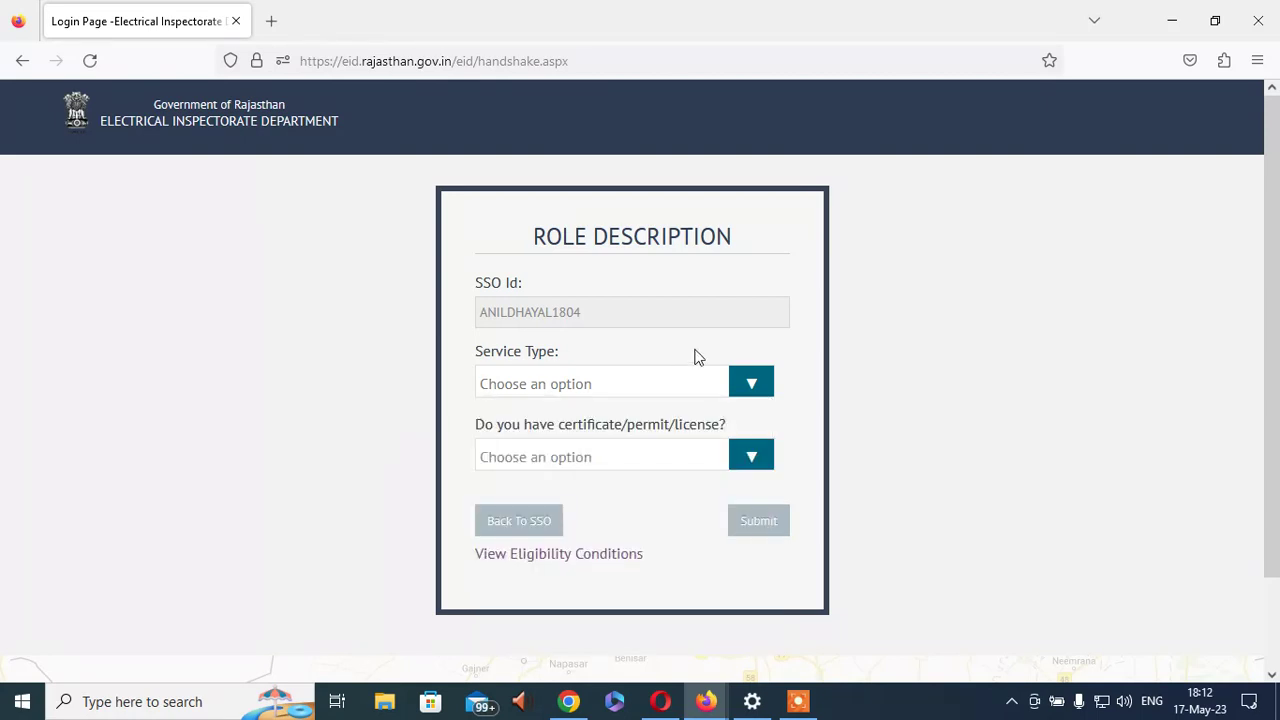
pyautogui.click(652, 387)
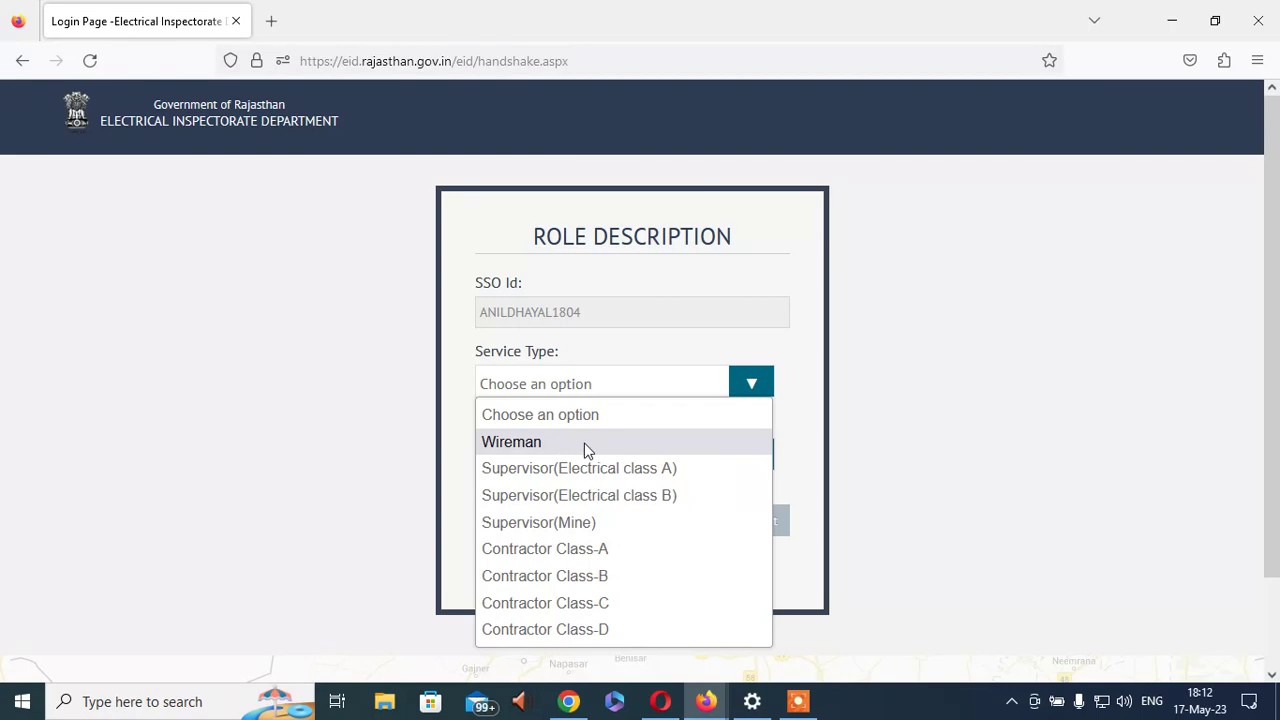
pyautogui.click(515, 443)
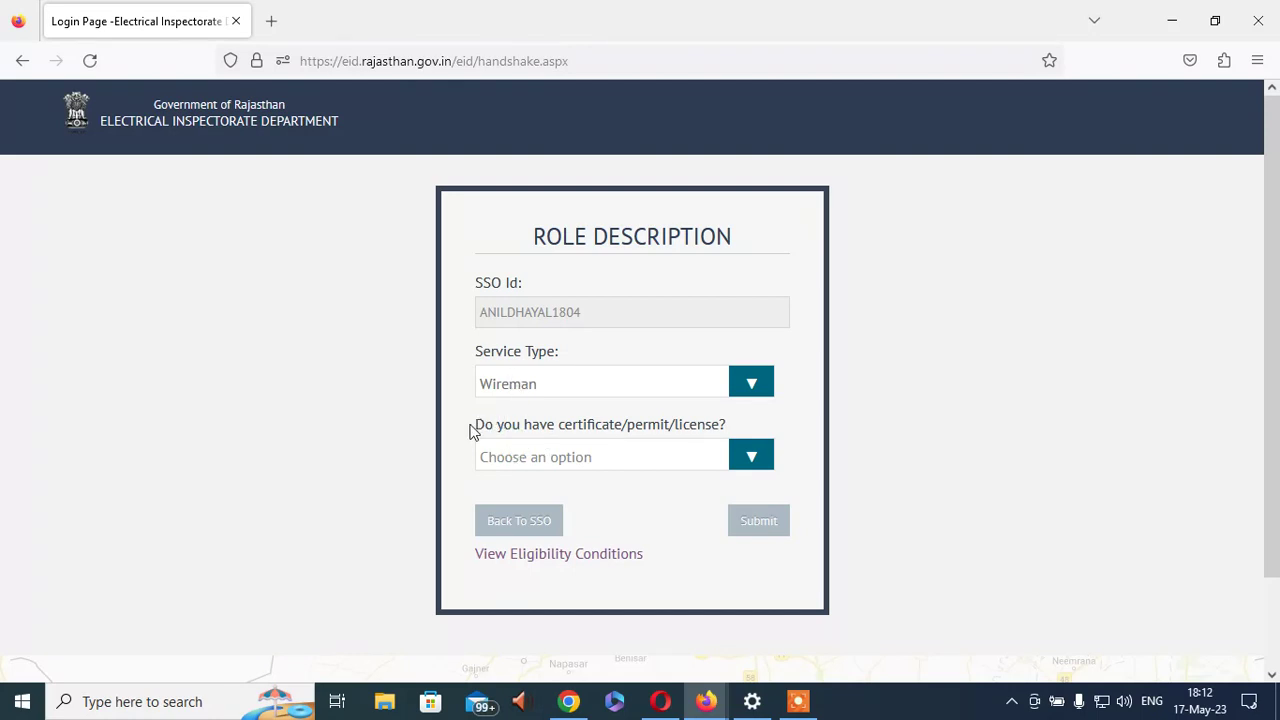
pyautogui.click(627, 466)
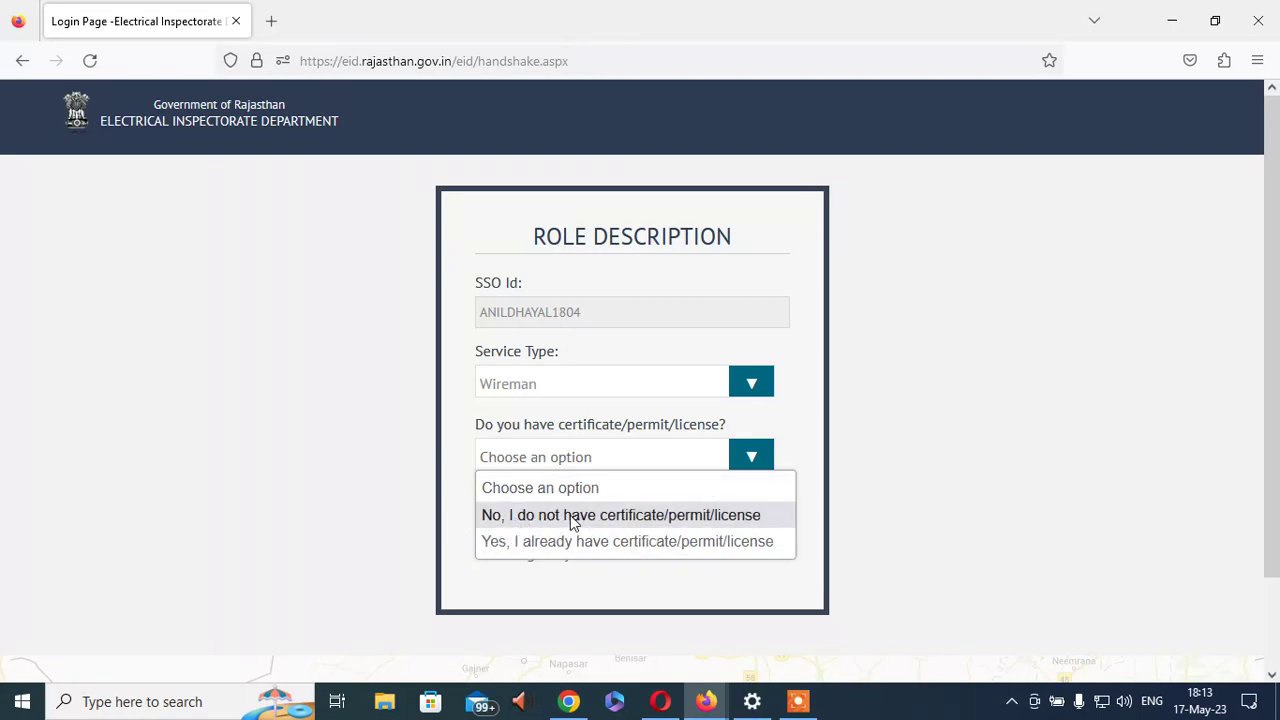
pyautogui.click(707, 515)
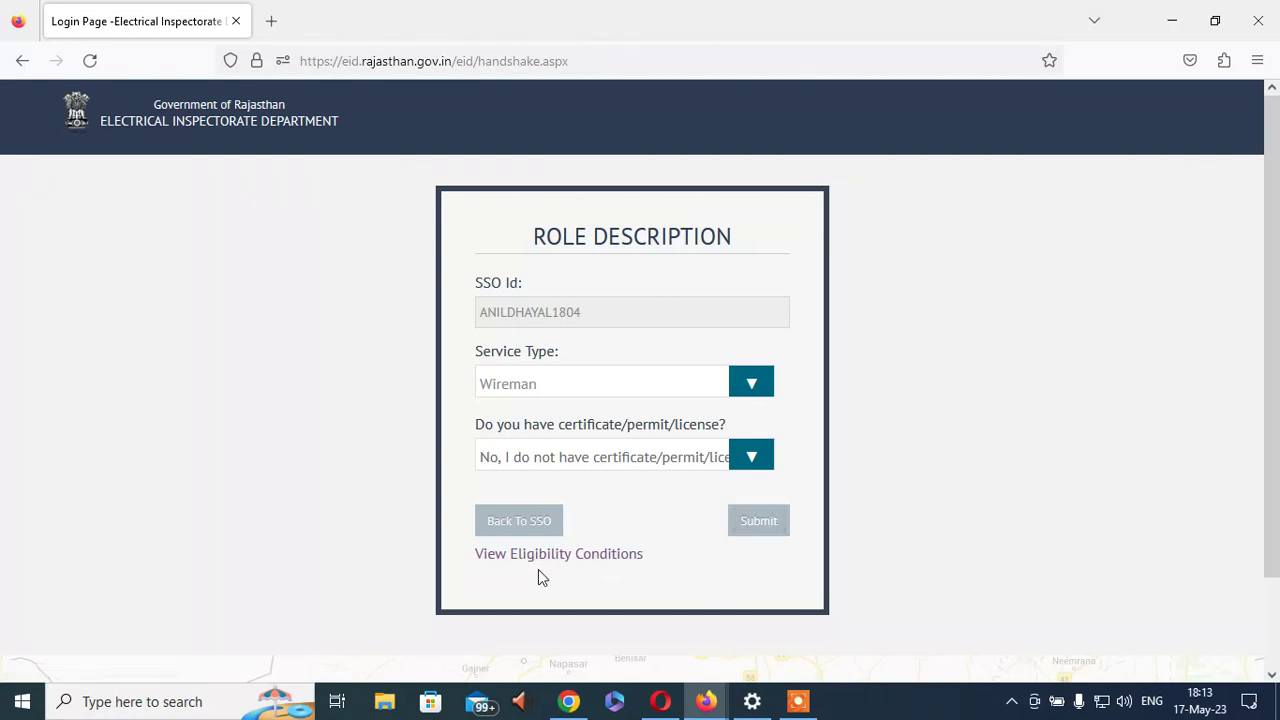
# Step: Read the Wireman qualification requirements in the eligibility conditions, then close them
pyautogui.click(606, 556)
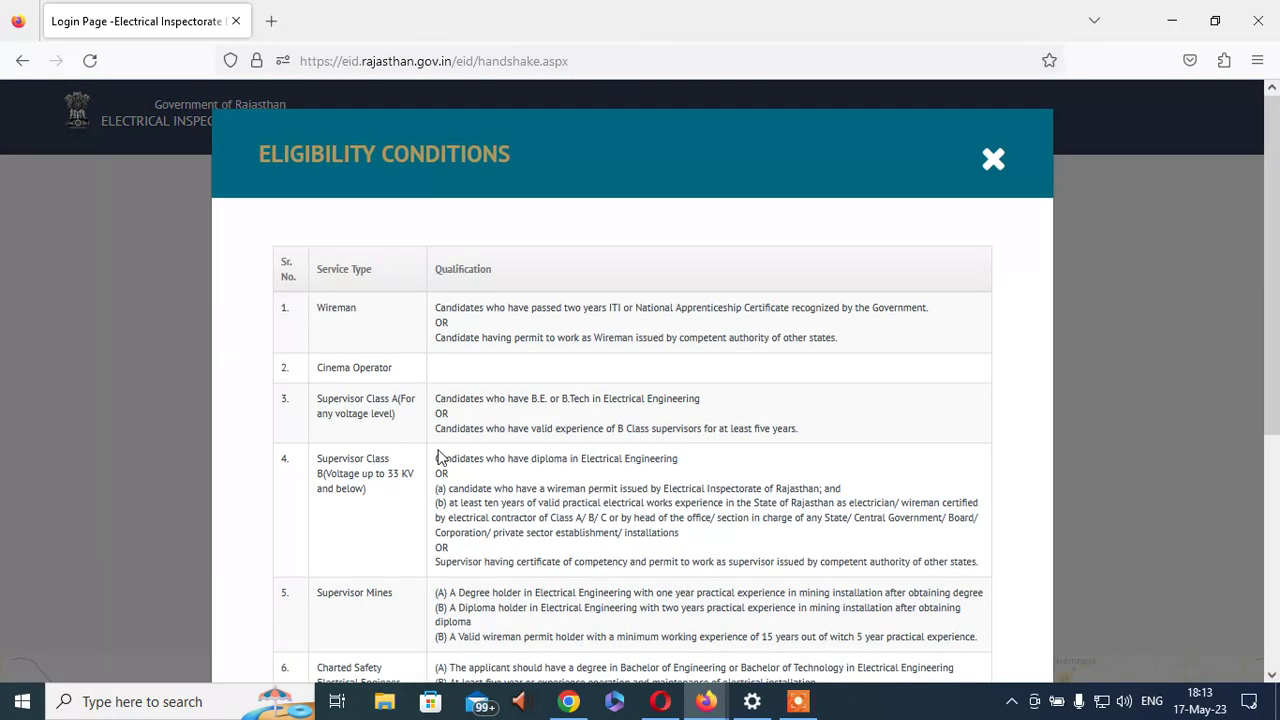
pyautogui.moveTo(459, 308); pyautogui.dragTo(637, 310)
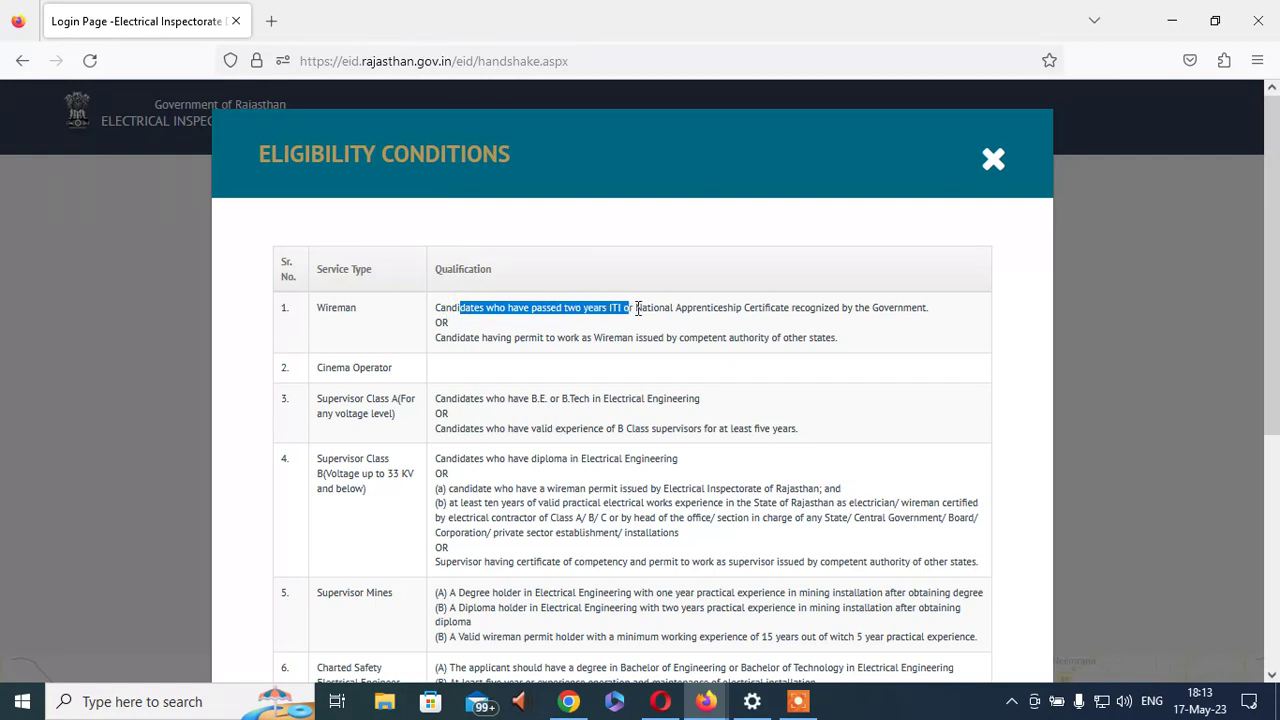
pyautogui.click(727, 316)
pyautogui.moveTo(641, 305); pyautogui.dragTo(878, 310)
pyautogui.click(818, 312)
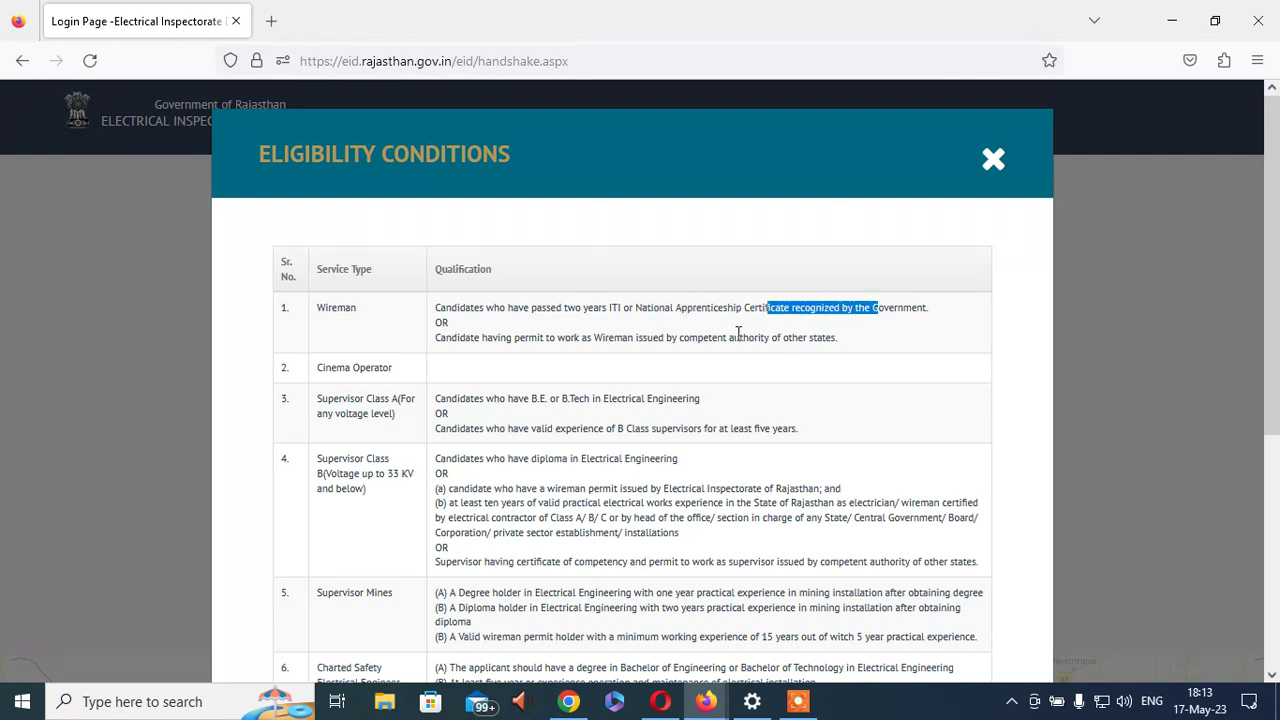
pyautogui.click(738, 332)
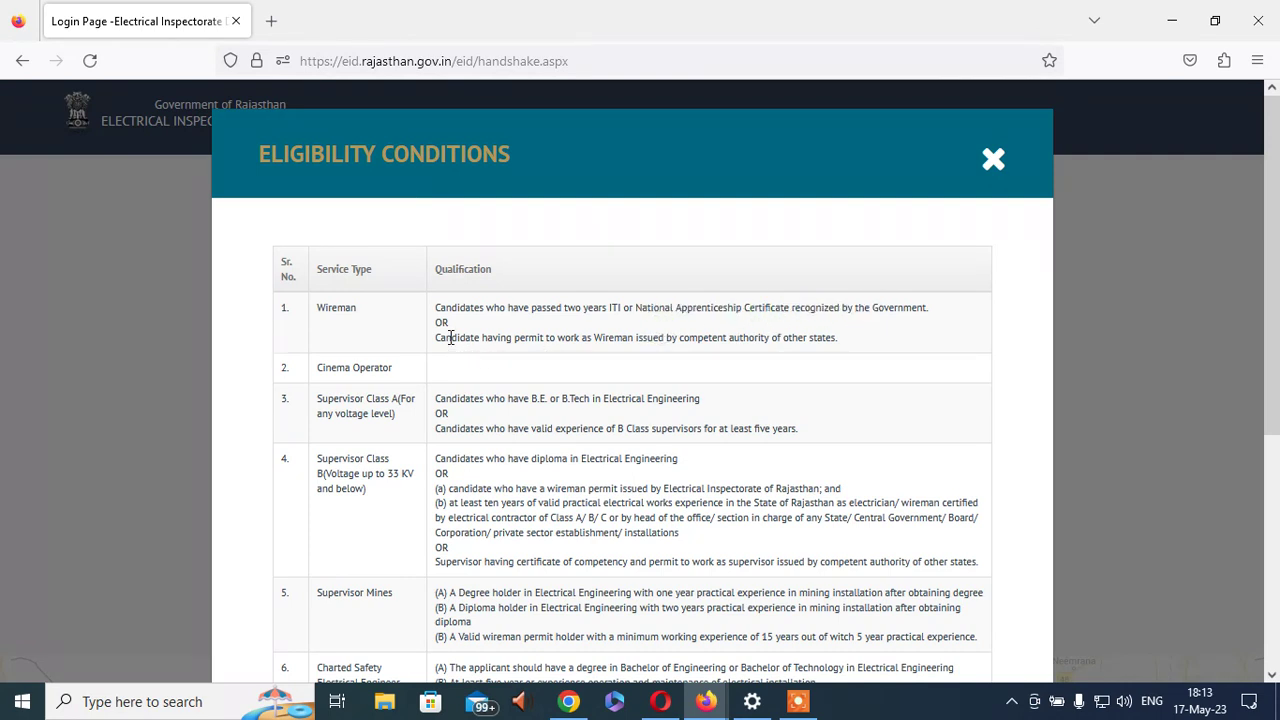
pyautogui.moveTo(540, 338); pyautogui.dragTo(834, 337)
pyautogui.click(678, 342)
pyautogui.click(728, 338)
pyautogui.click(886, 338)
pyautogui.moveTo(442, 308); pyautogui.dragTo(835, 308)
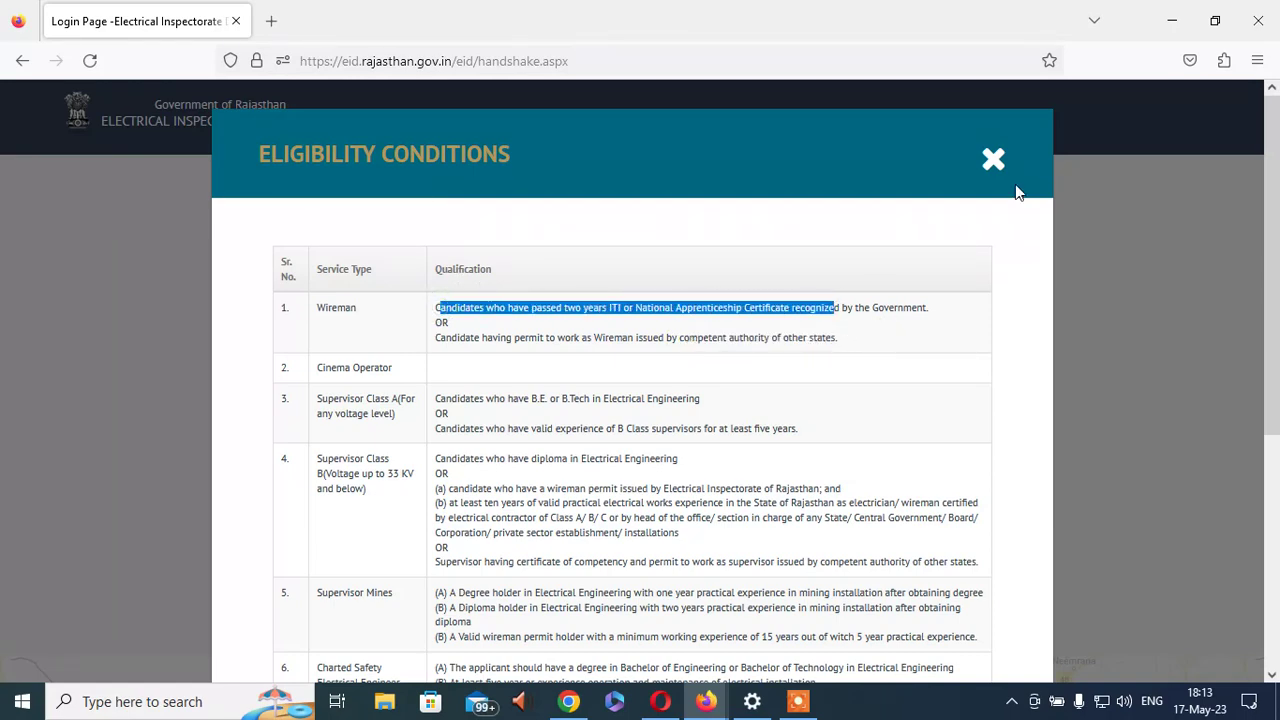
pyautogui.click(994, 161)
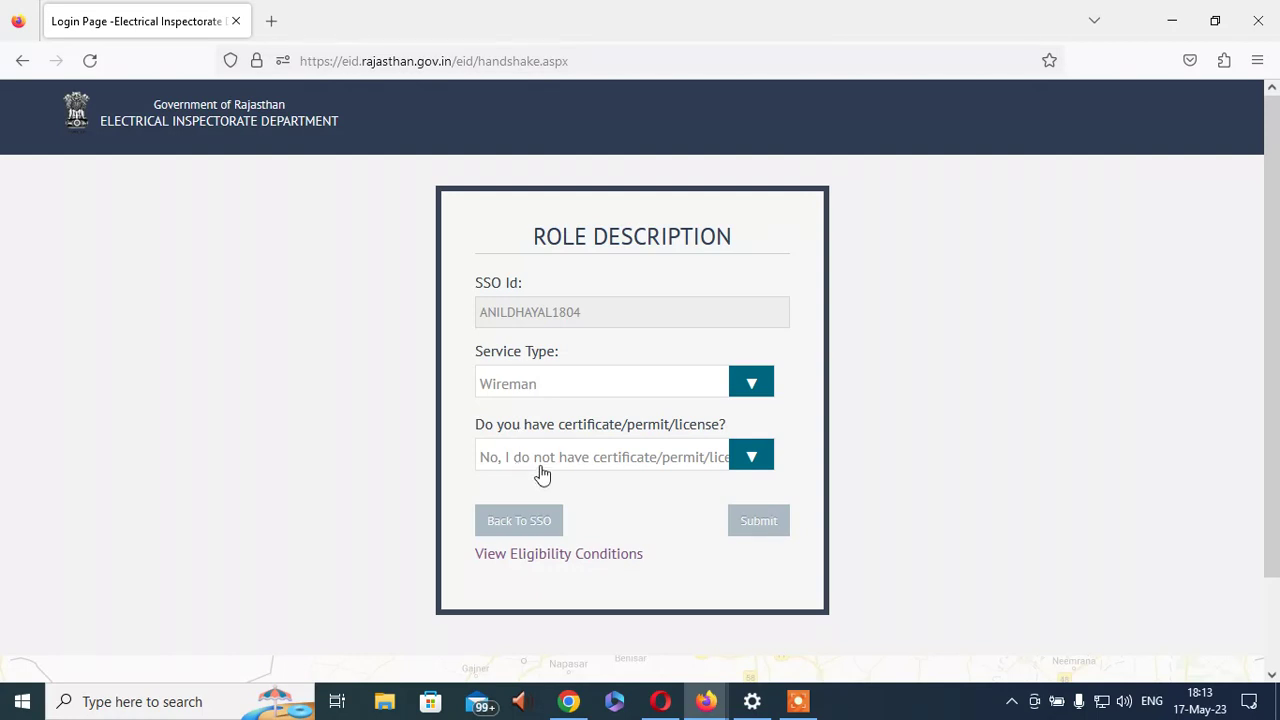
# Step: Submit the role description with confirmation and open profile management for the Wireman application
pyautogui.click(754, 525)
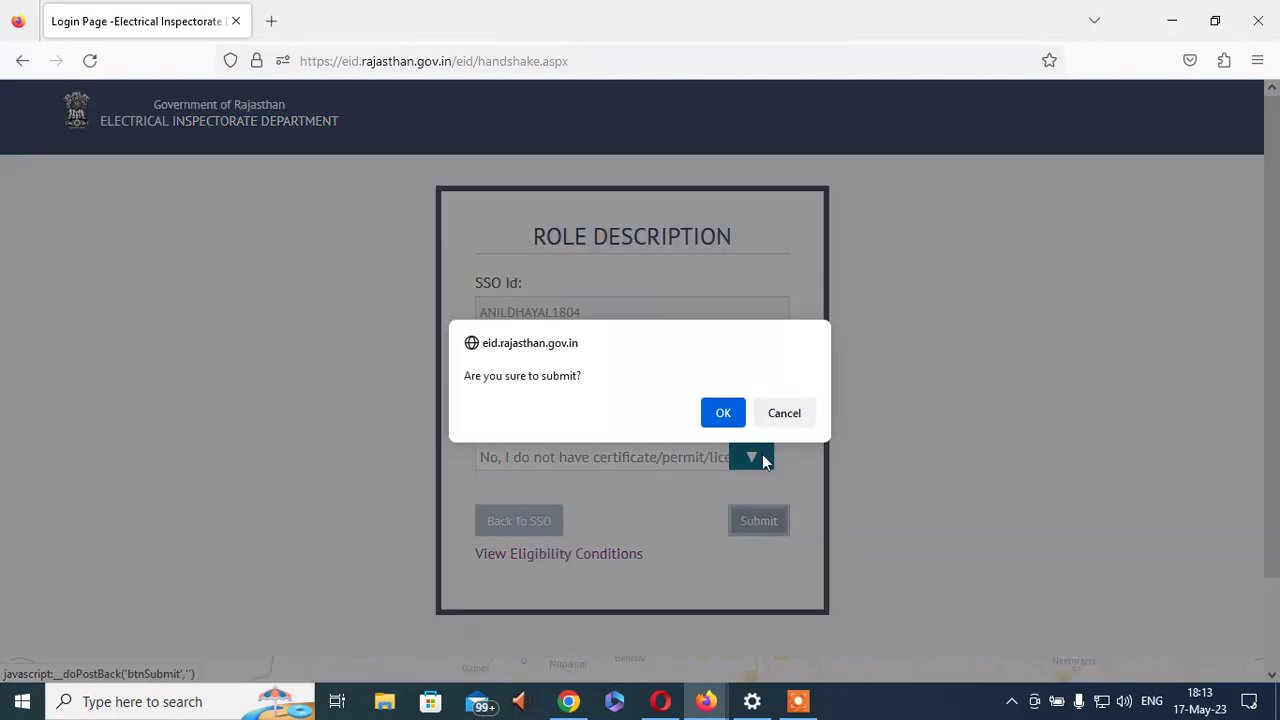
pyautogui.click(723, 413)
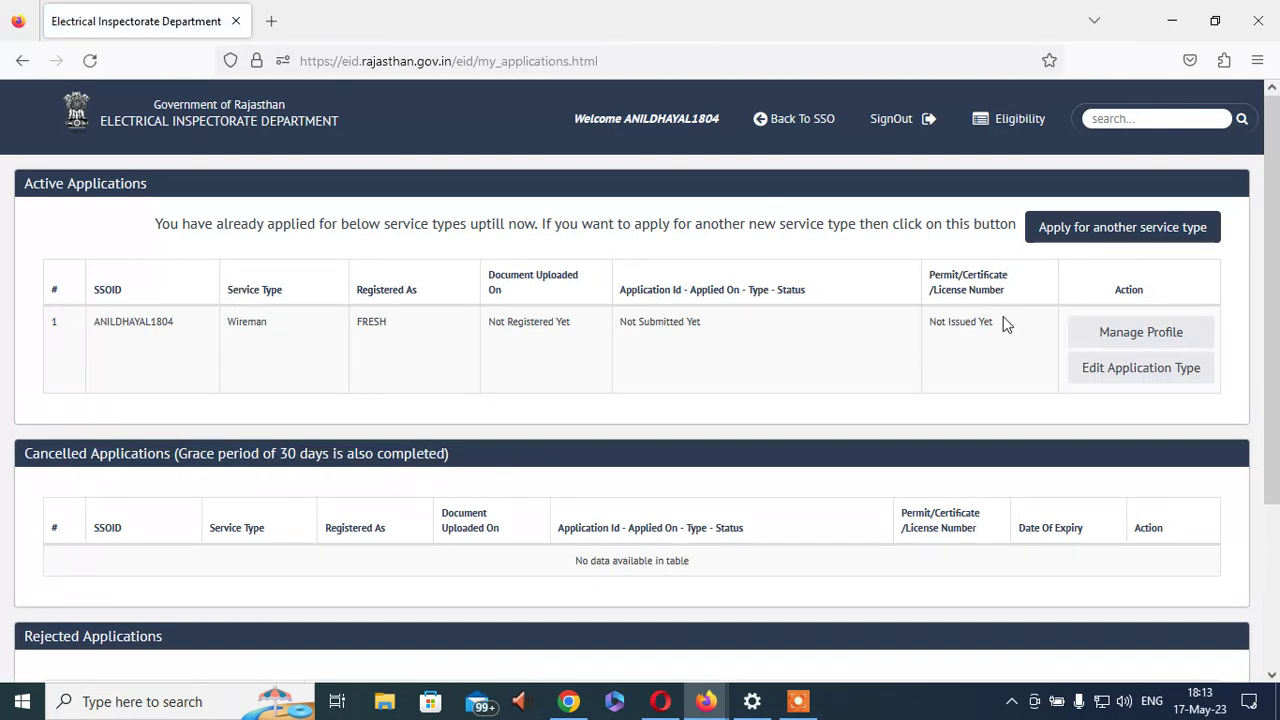
pyautogui.click(1144, 338)
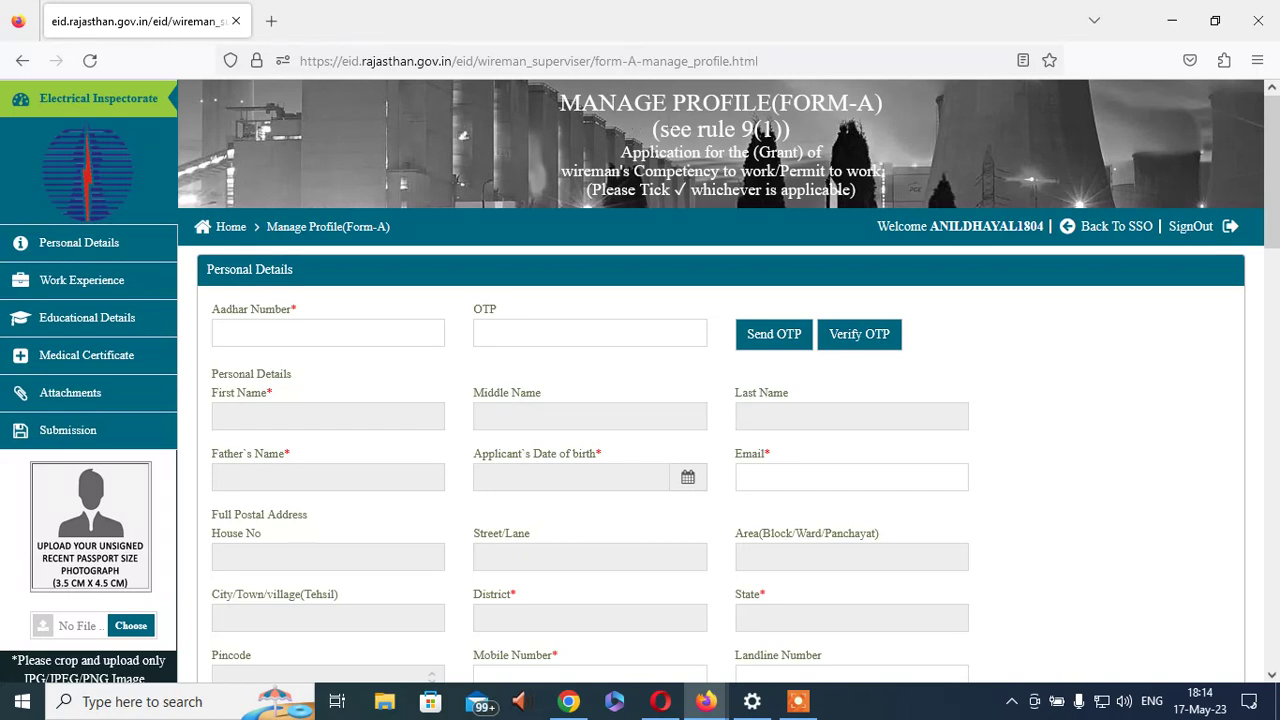
# Step: Examine the fields of the Personal Details and Work Experience sections of Form-A, including Aadhar, OTP, contact and employer entries
pyautogui.click(303, 330)
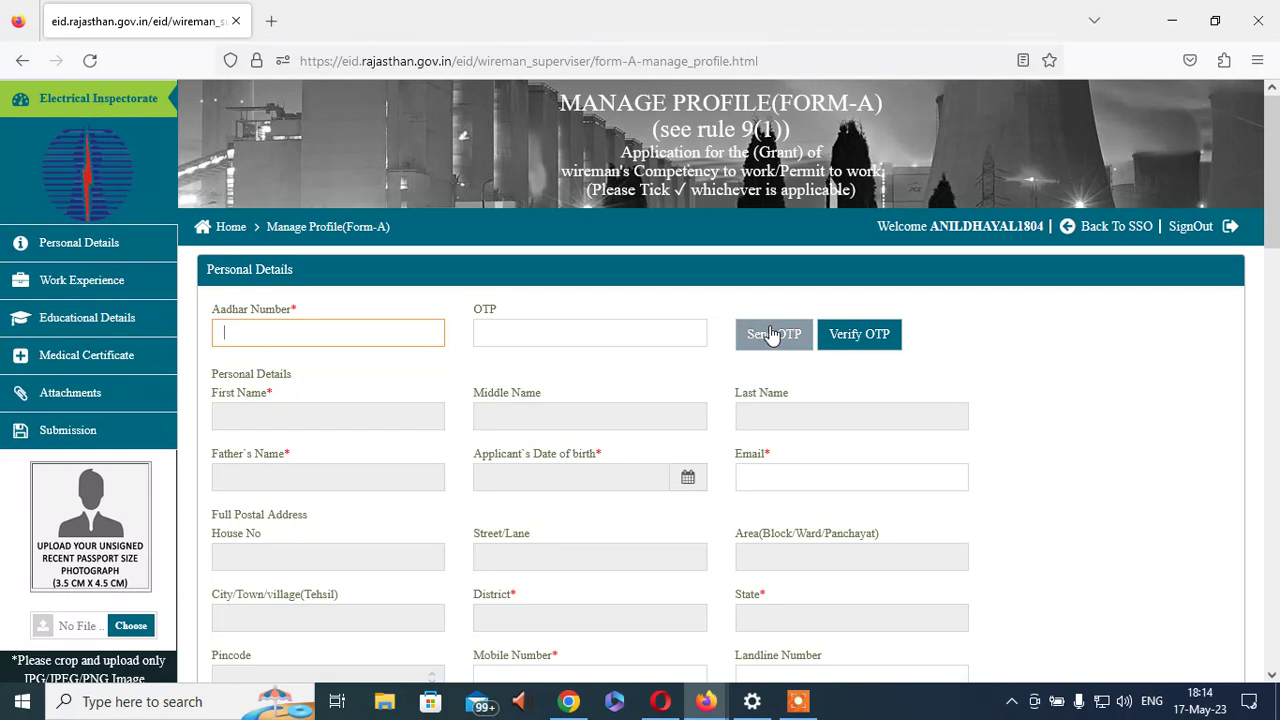
pyautogui.click(511, 331)
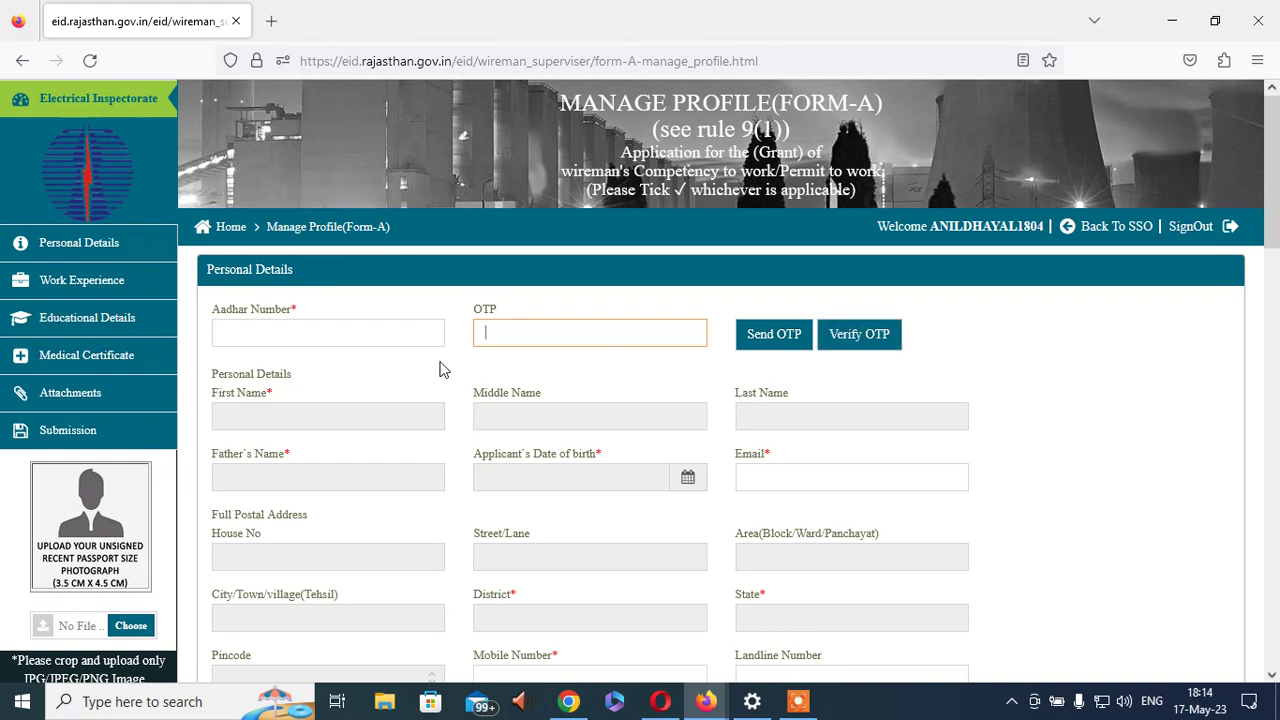
pyautogui.scroll(-3, 443, 366)
pyautogui.click(249, 227)
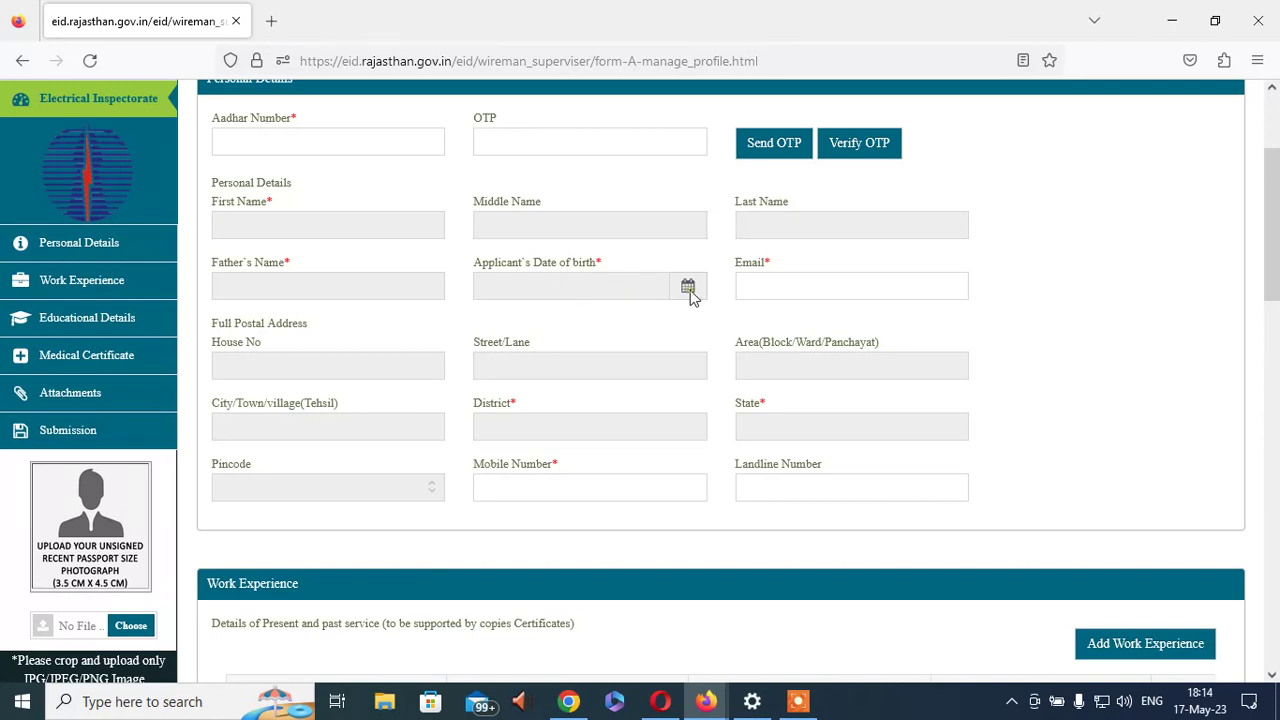
pyautogui.click(856, 287)
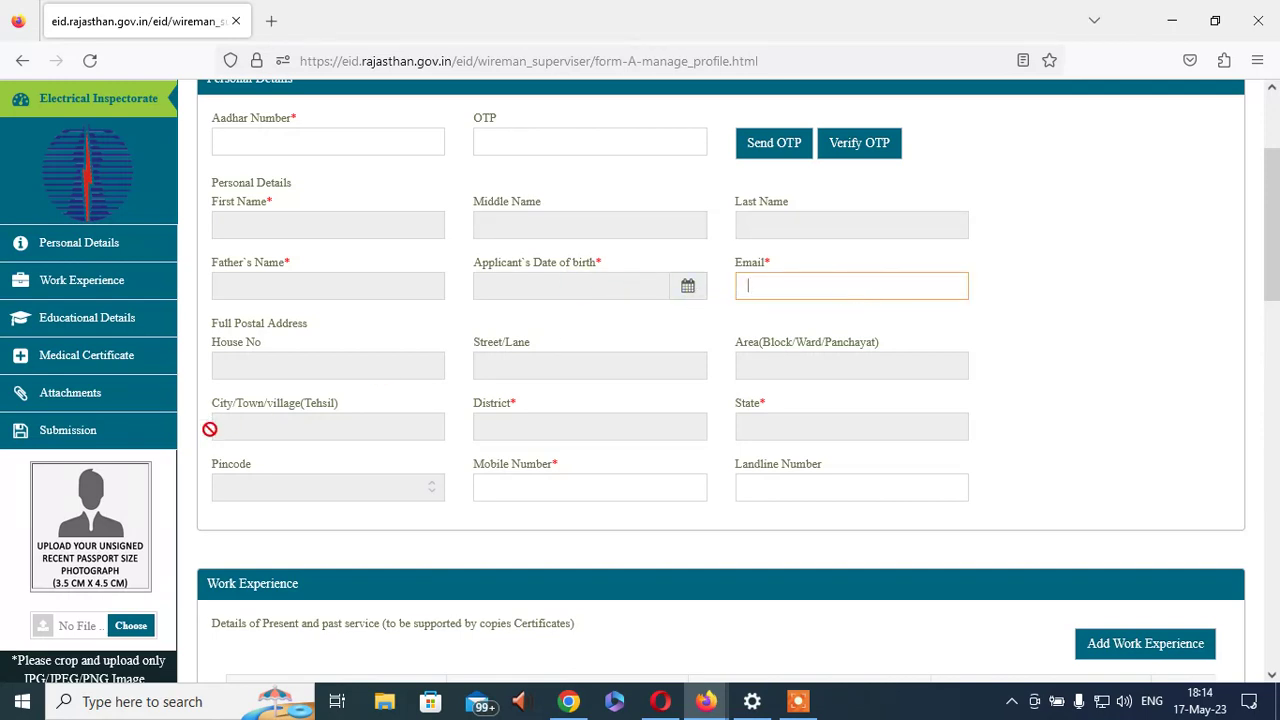
pyautogui.scroll(2, 332, 351)
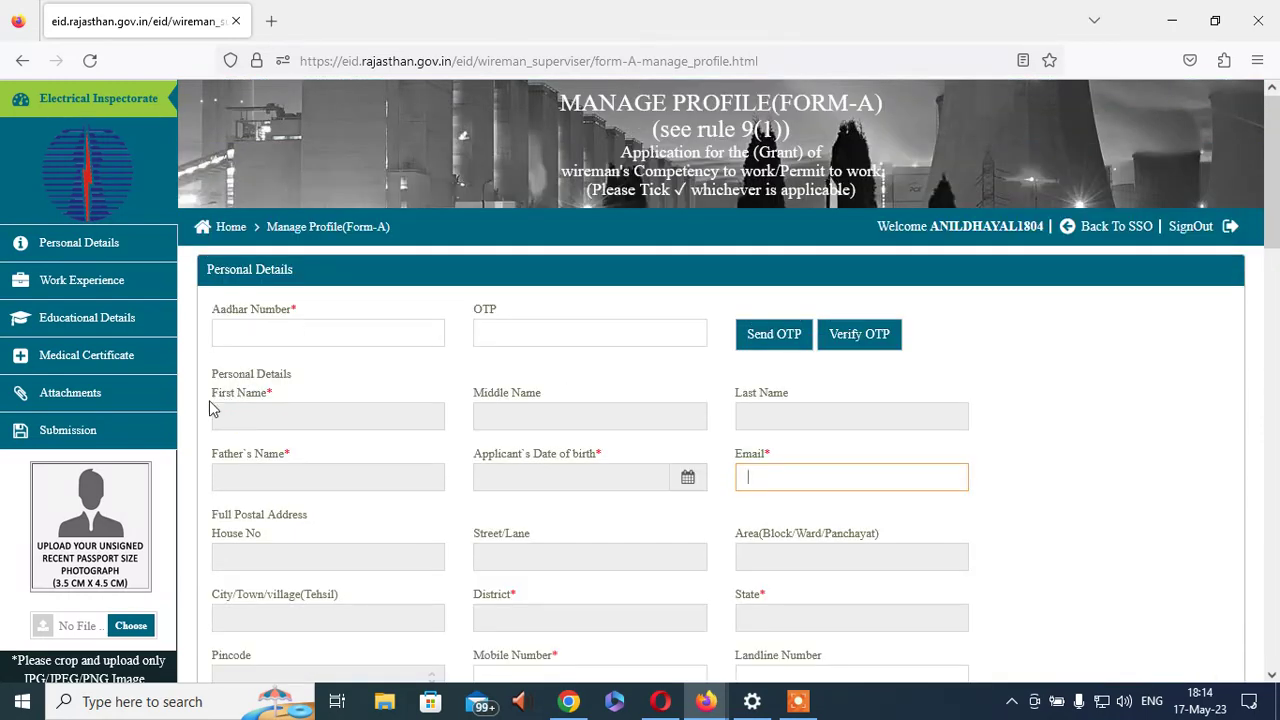
pyautogui.click(514, 332)
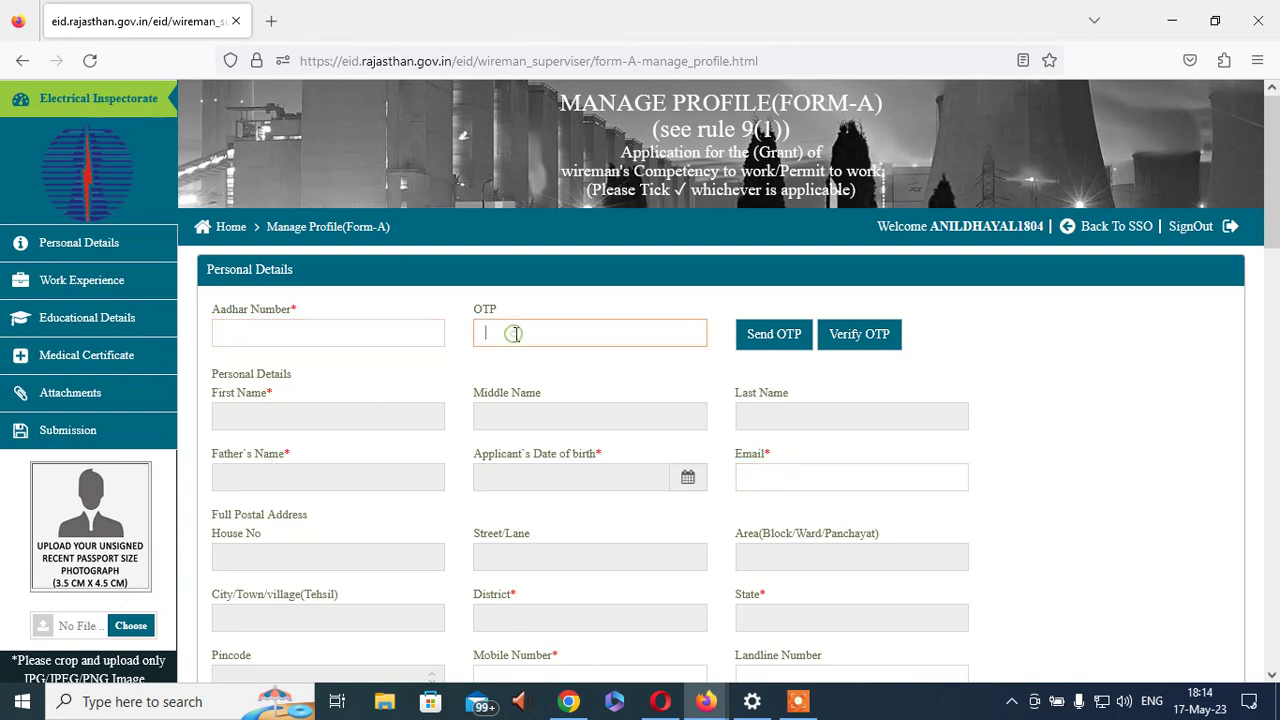
pyautogui.scroll(-2, 235, 444)
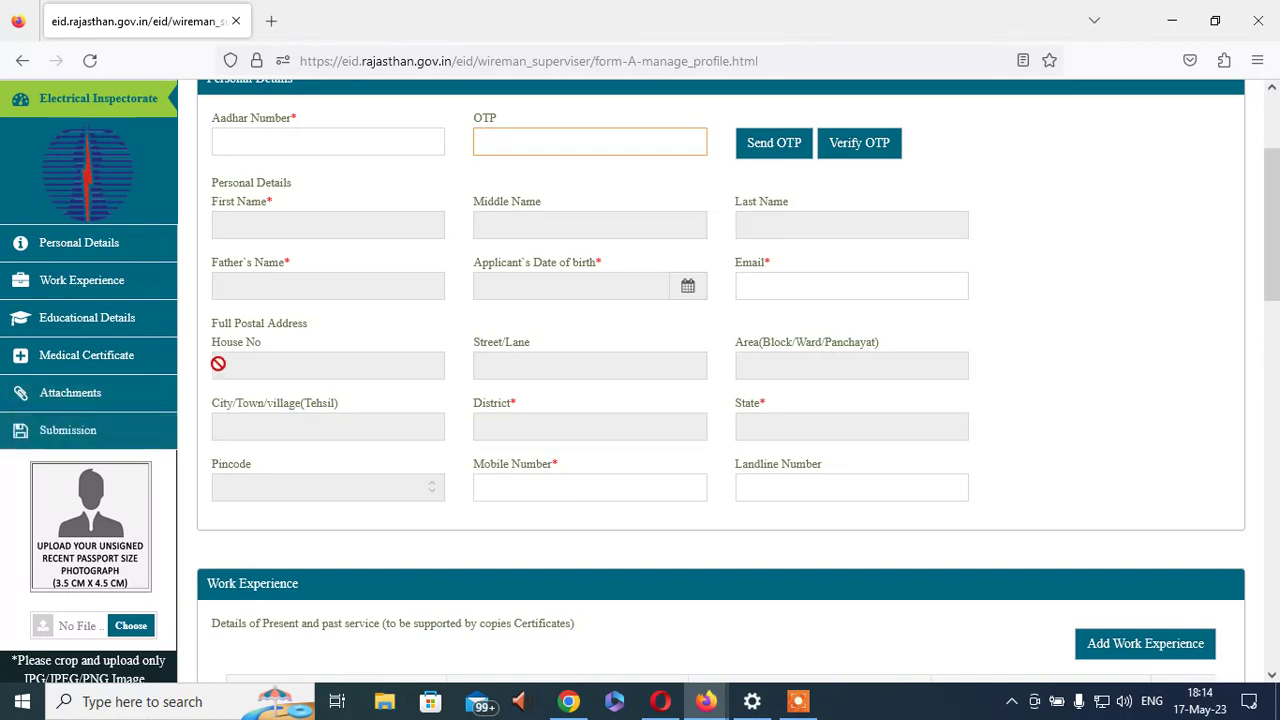
pyautogui.click(284, 371)
pyautogui.scroll(-1, 237, 477)
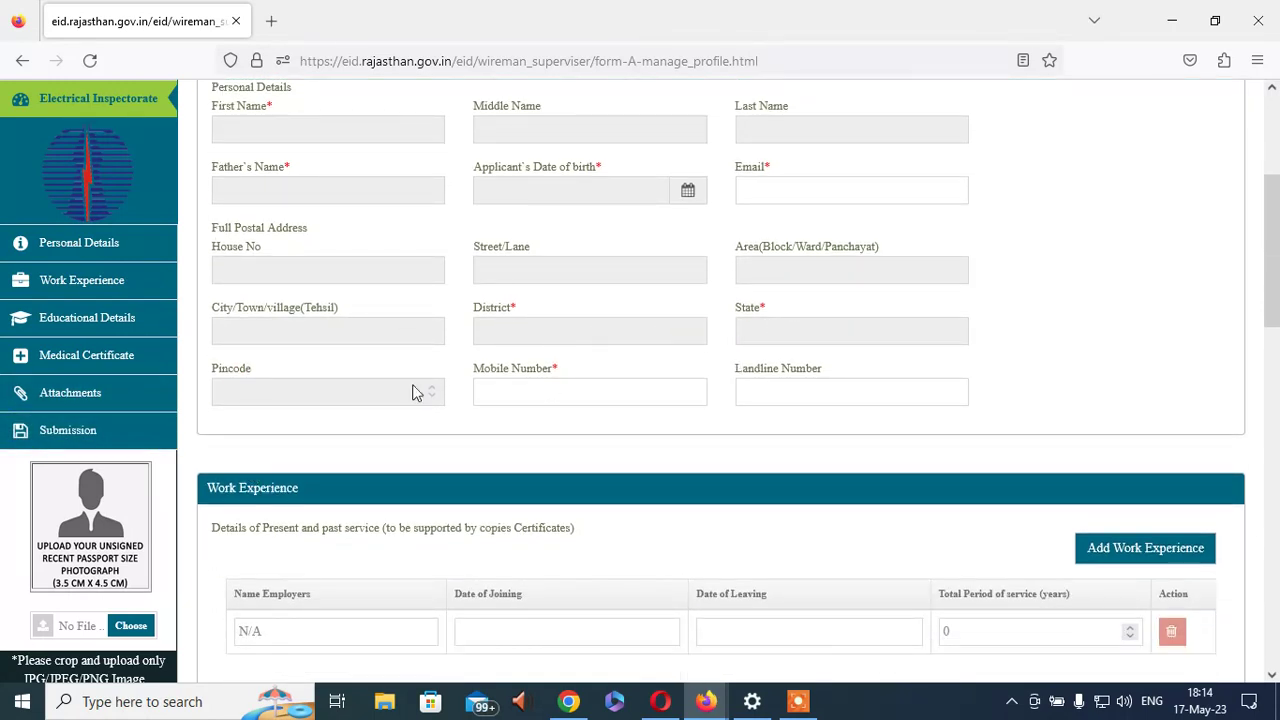
pyautogui.click(520, 401)
pyautogui.click(752, 396)
pyautogui.scroll(-2, 646, 457)
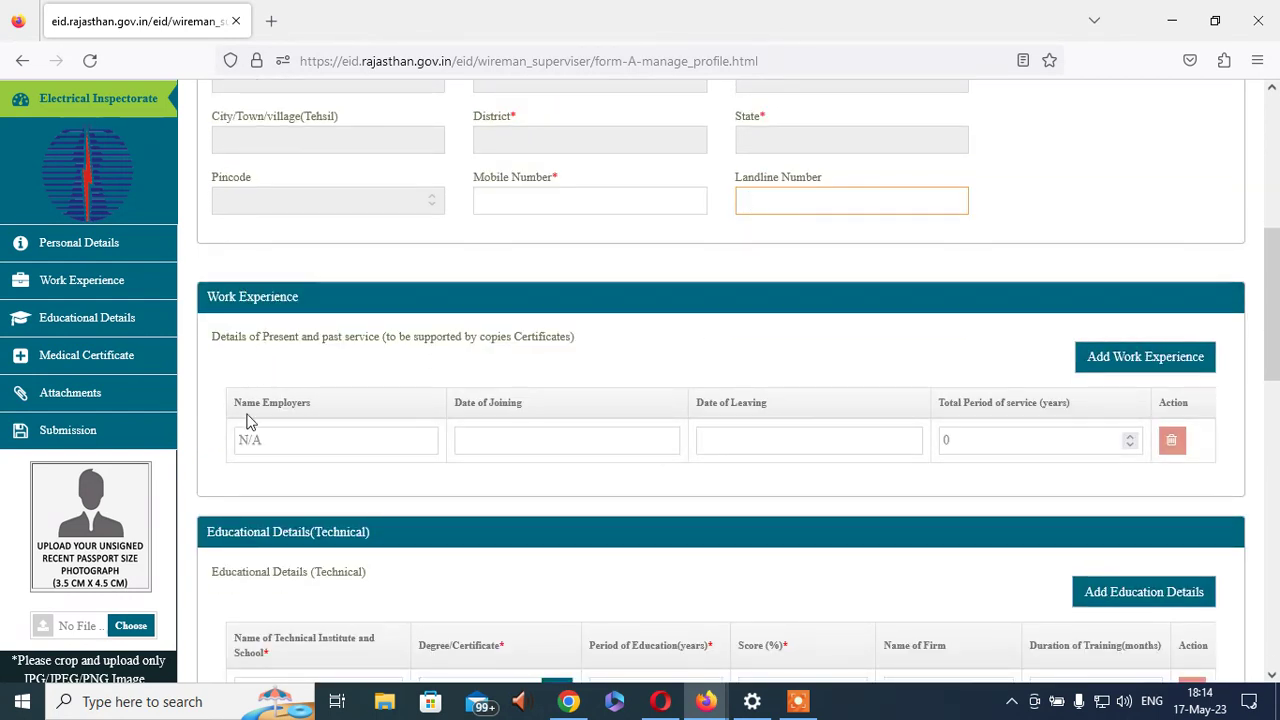
pyautogui.click(270, 437)
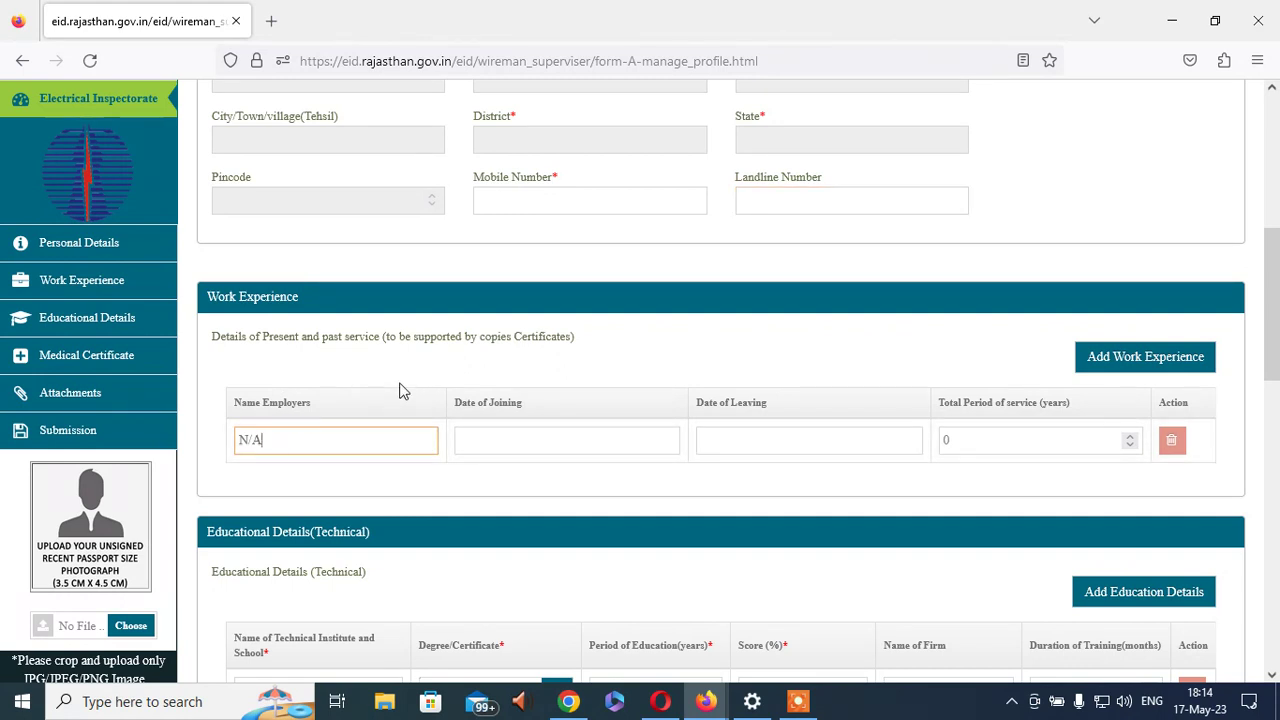
pyautogui.scroll(-1, 404, 392)
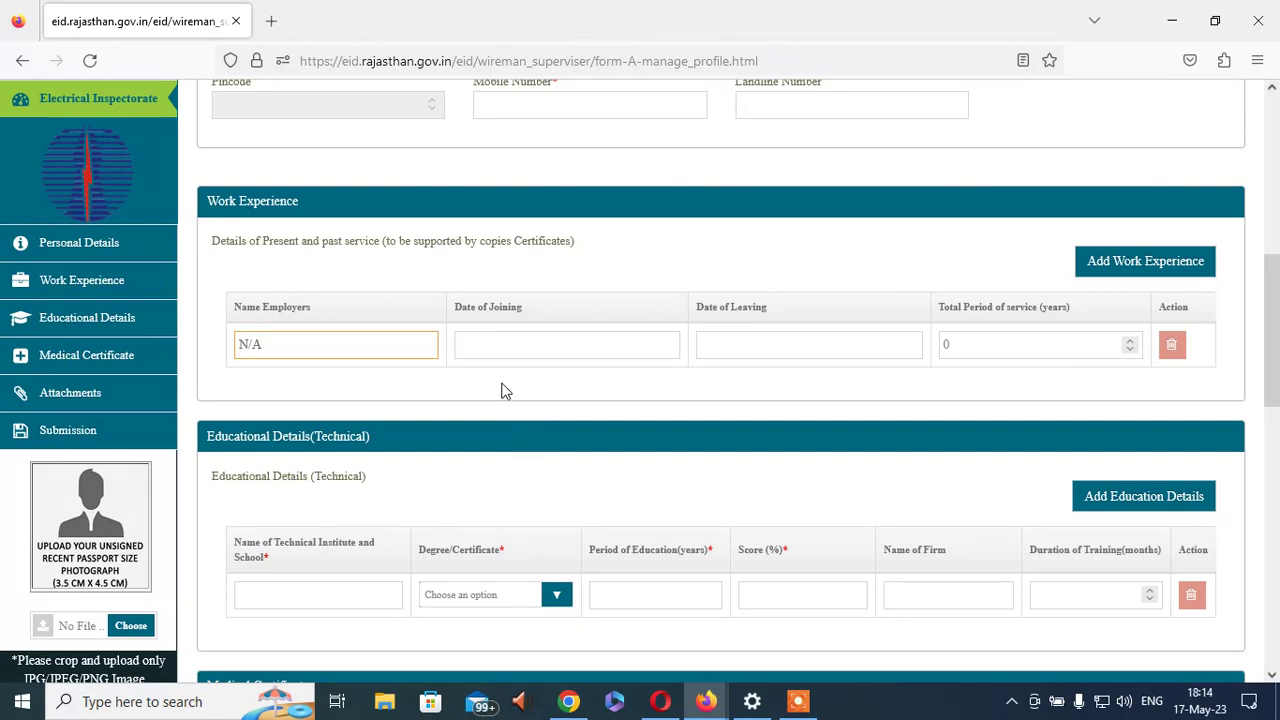
pyautogui.scroll(-1, 503, 400)
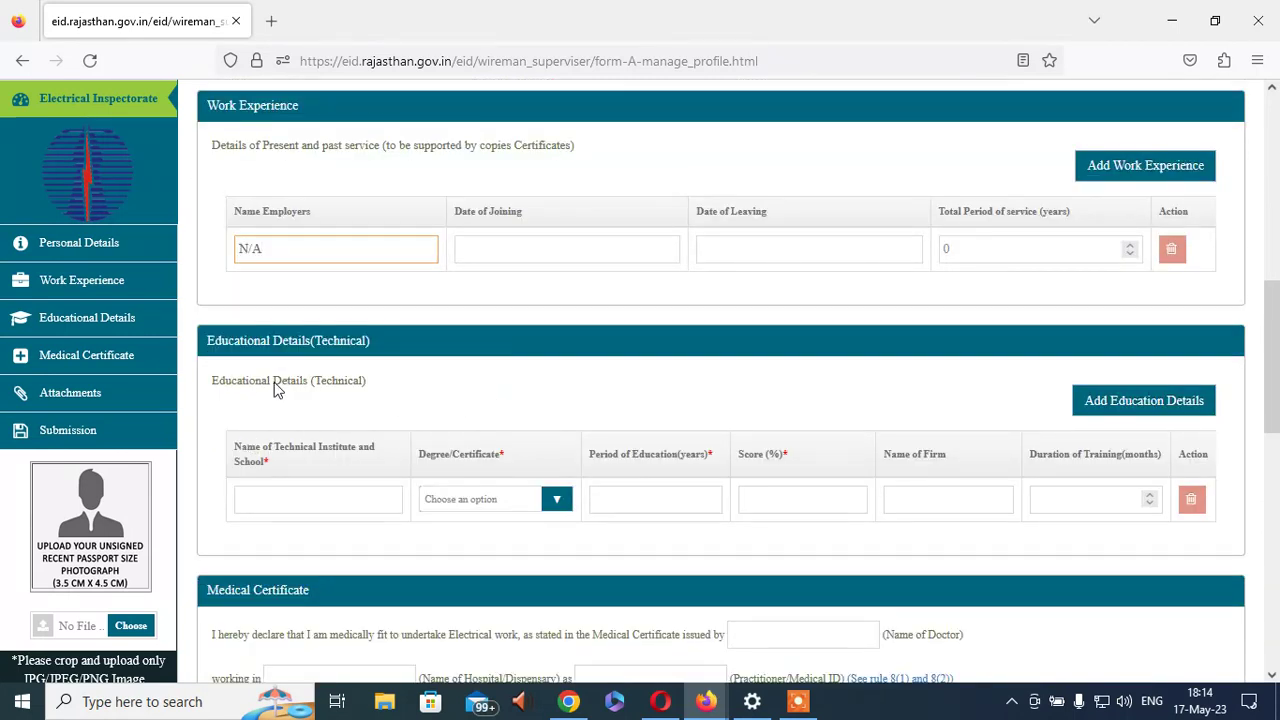
# Step: Choose ITI as the degree/certificate in the technical educational details and check the institute, education period and score fields
pyautogui.scroll(-1, 276, 390)
pyautogui.click(287, 404)
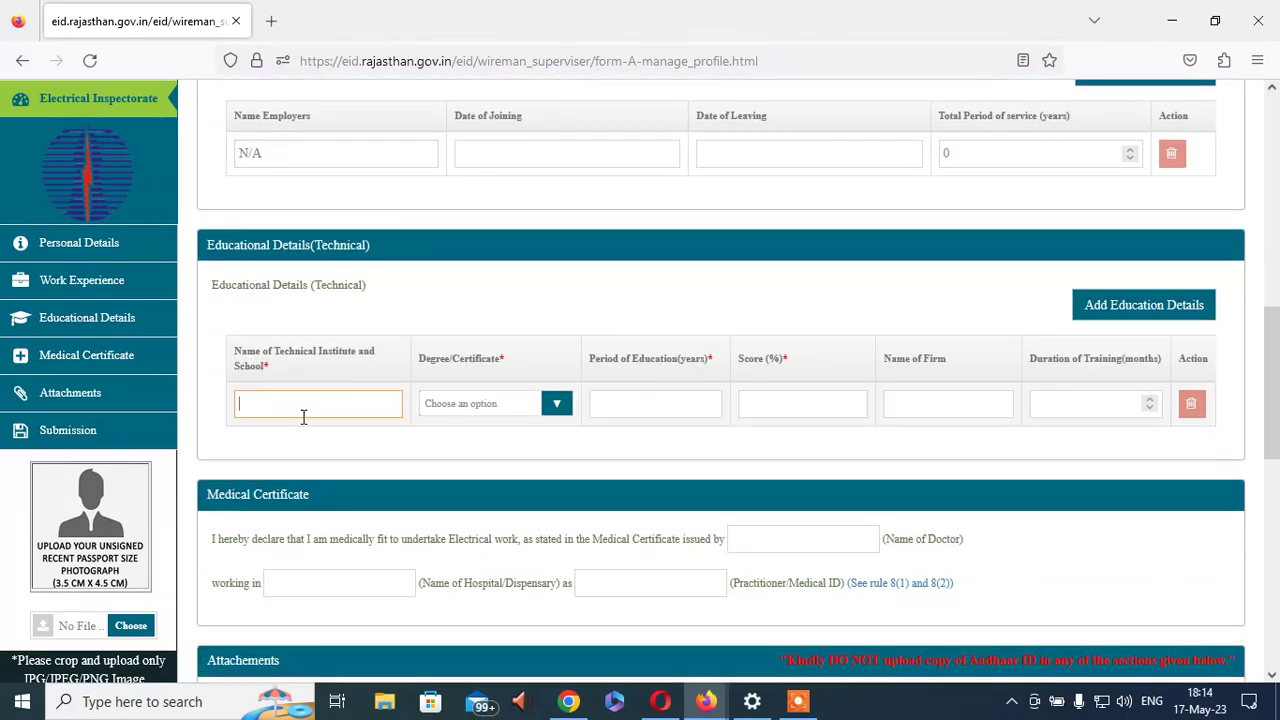
pyautogui.click(481, 414)
pyautogui.click(445, 485)
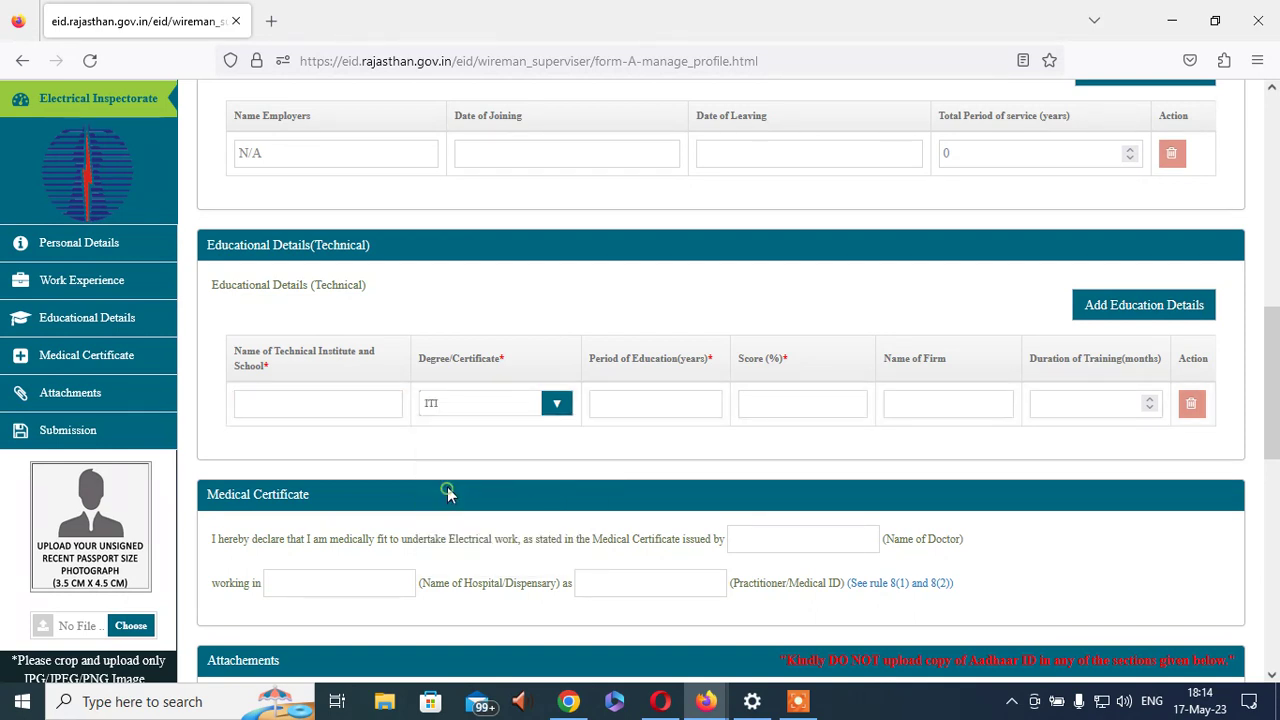
pyautogui.click(681, 406)
pyautogui.click(760, 402)
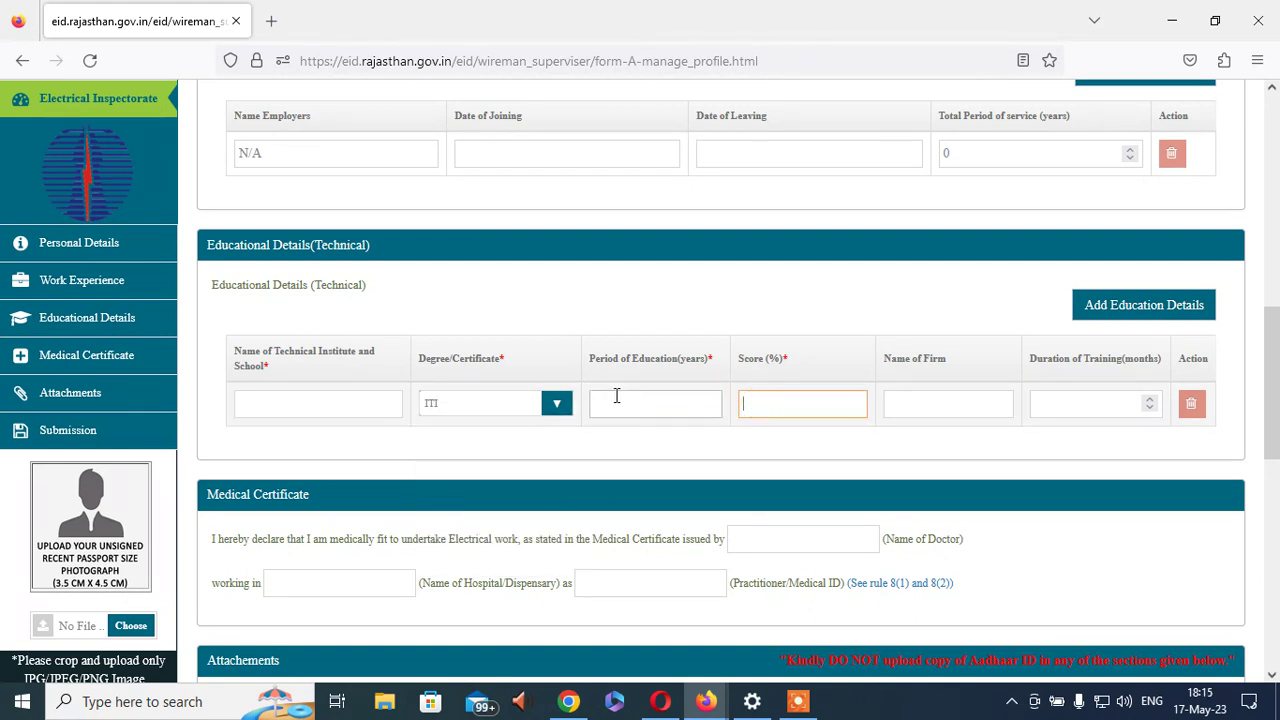
pyautogui.click(620, 403)
pyautogui.doubleClick(699, 358)
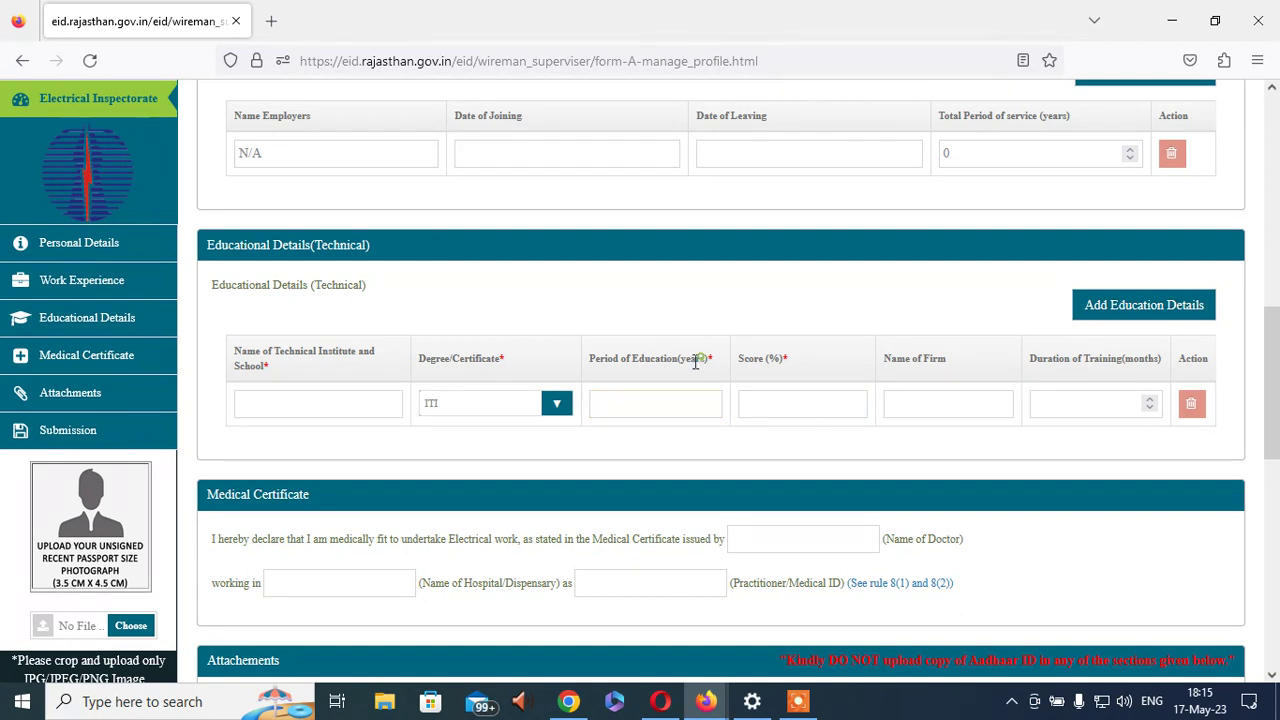
# Step: Check the education period, score, institute, firm name and training duration fields in the technical educational details
pyautogui.click(657, 406)
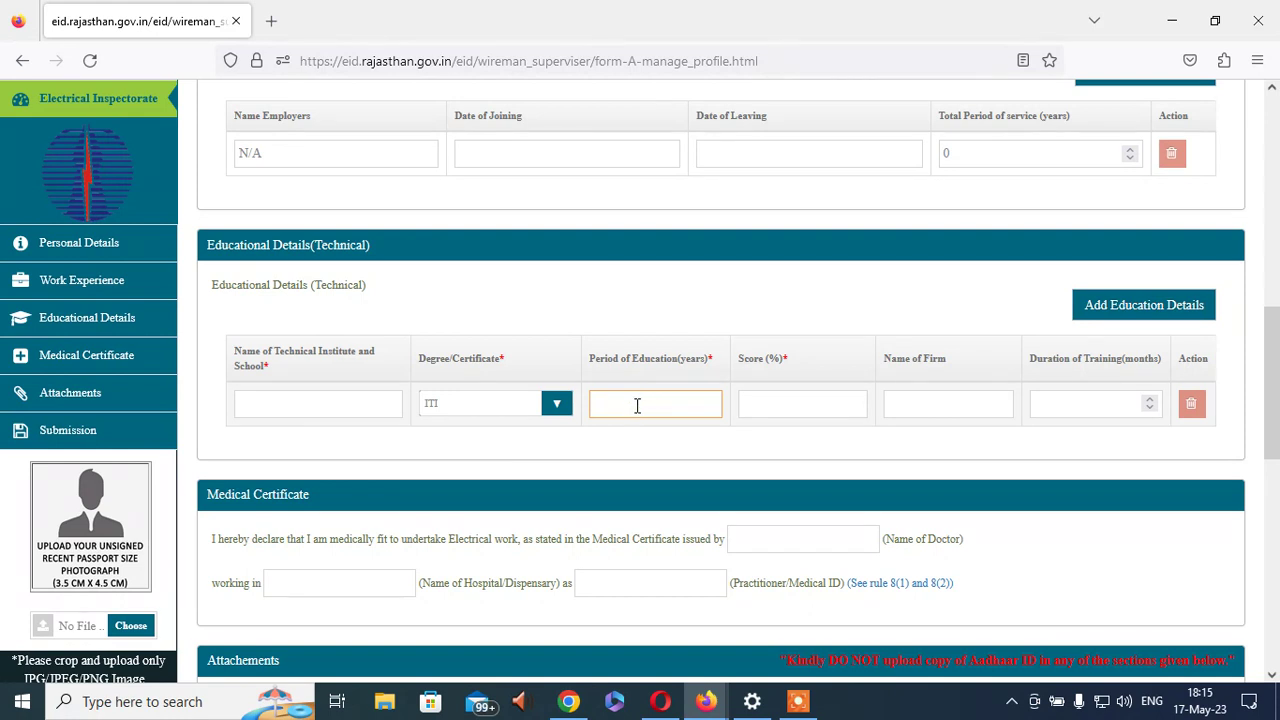
pyautogui.click(776, 395)
pyautogui.click(966, 403)
pyautogui.click(304, 400)
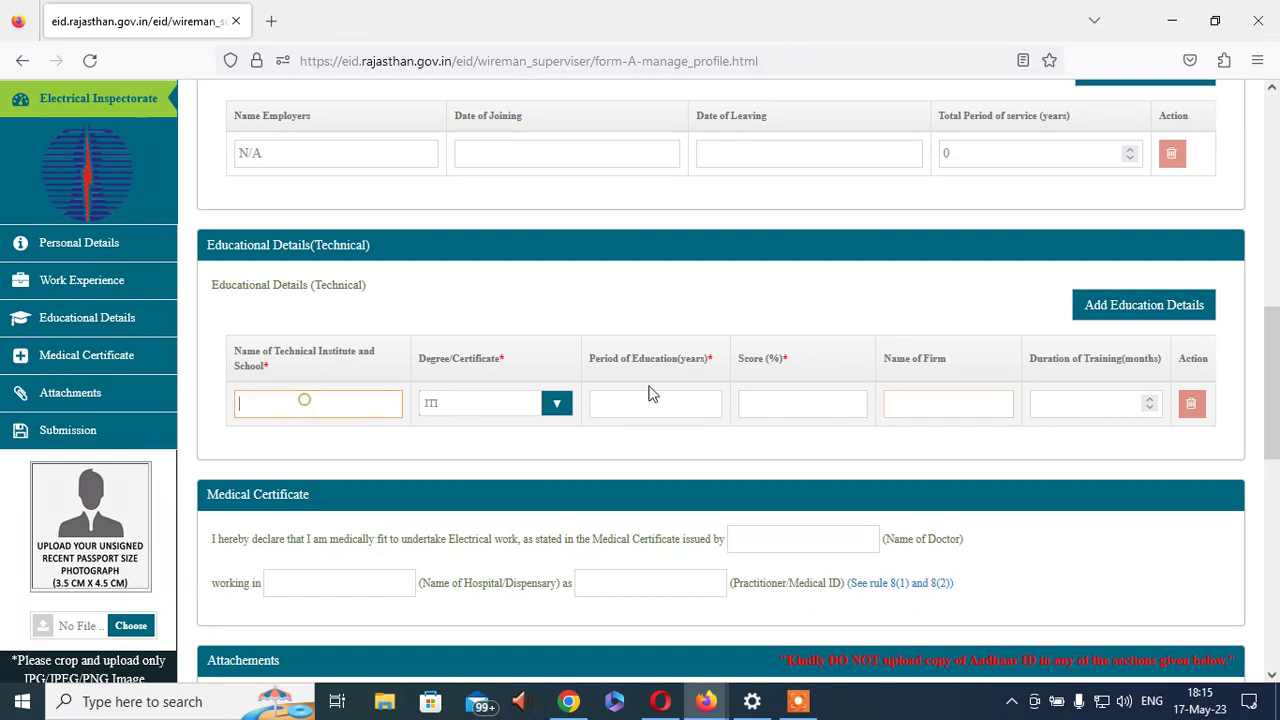
pyautogui.moveTo(1030, 360); pyautogui.dragTo(1160, 357)
pyautogui.click(1087, 406)
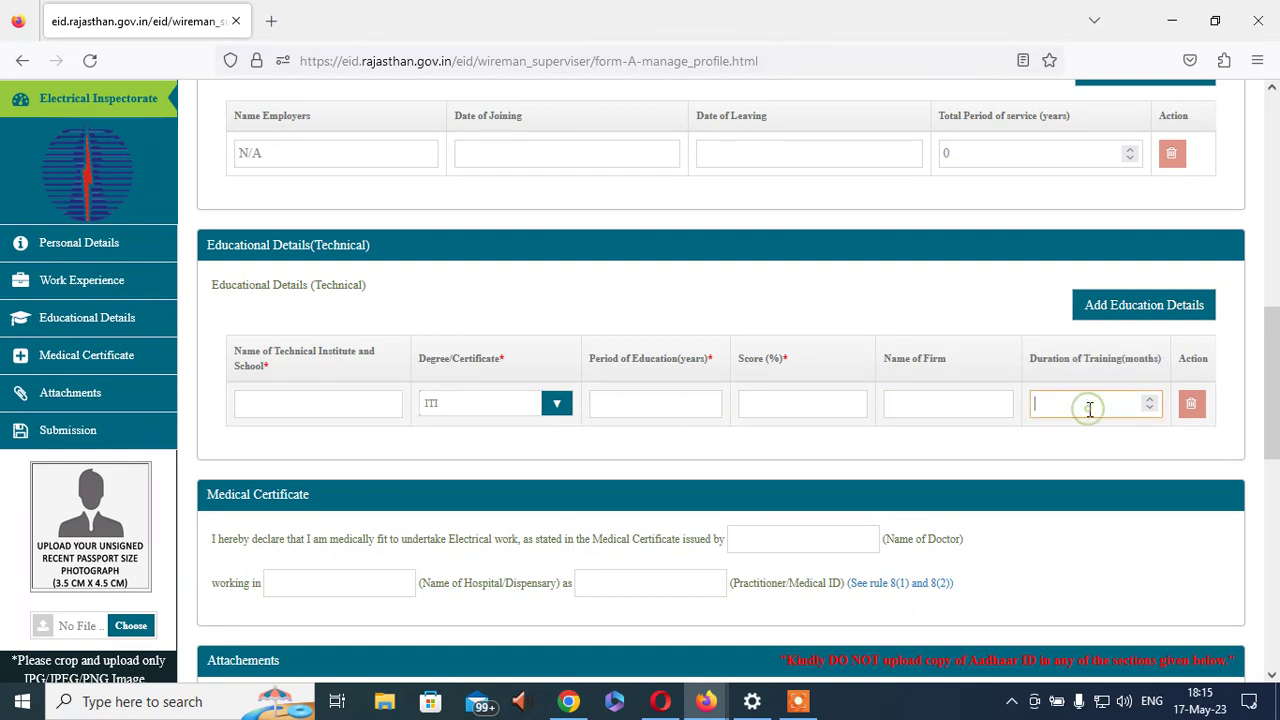
pyautogui.moveTo(1035, 352); pyautogui.dragTo(1100, 400)
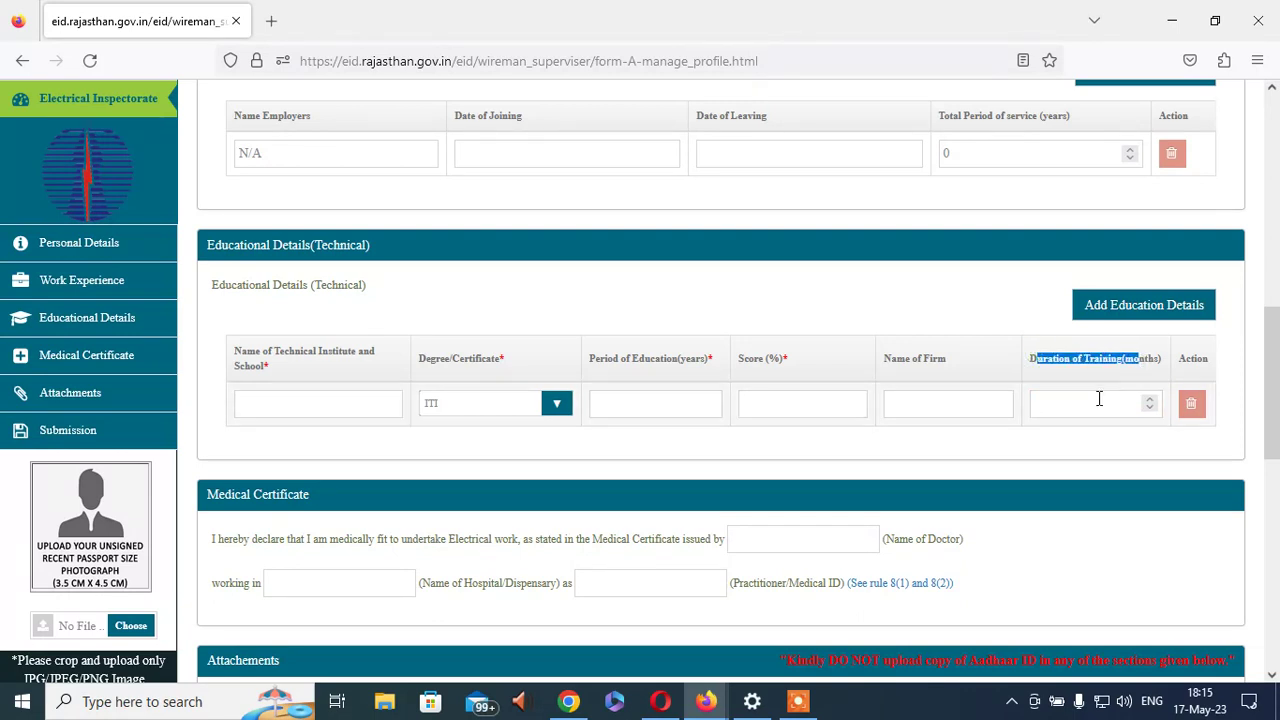
pyautogui.click(1040, 402)
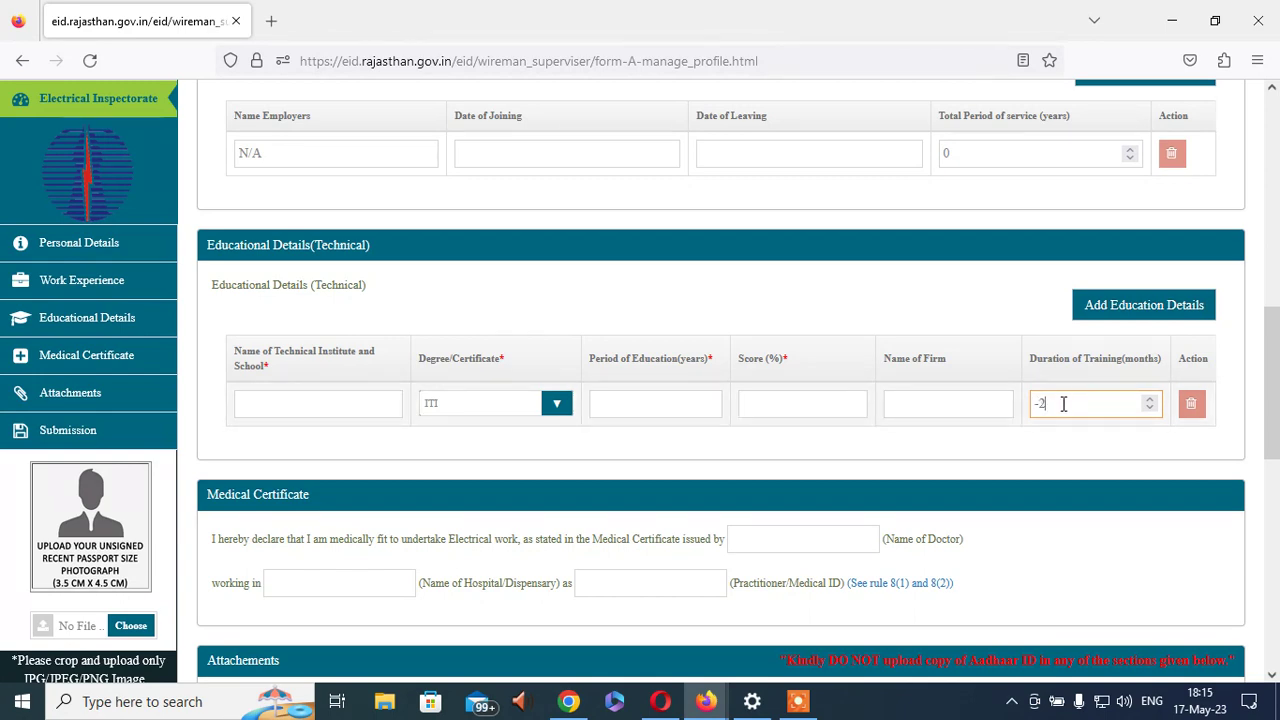
# Step: Read the Medical Certificate declaration and check its doctor name, hospital/dispensary and practitioner/medical ID fields
pyautogui.scroll(-2, 309, 434)
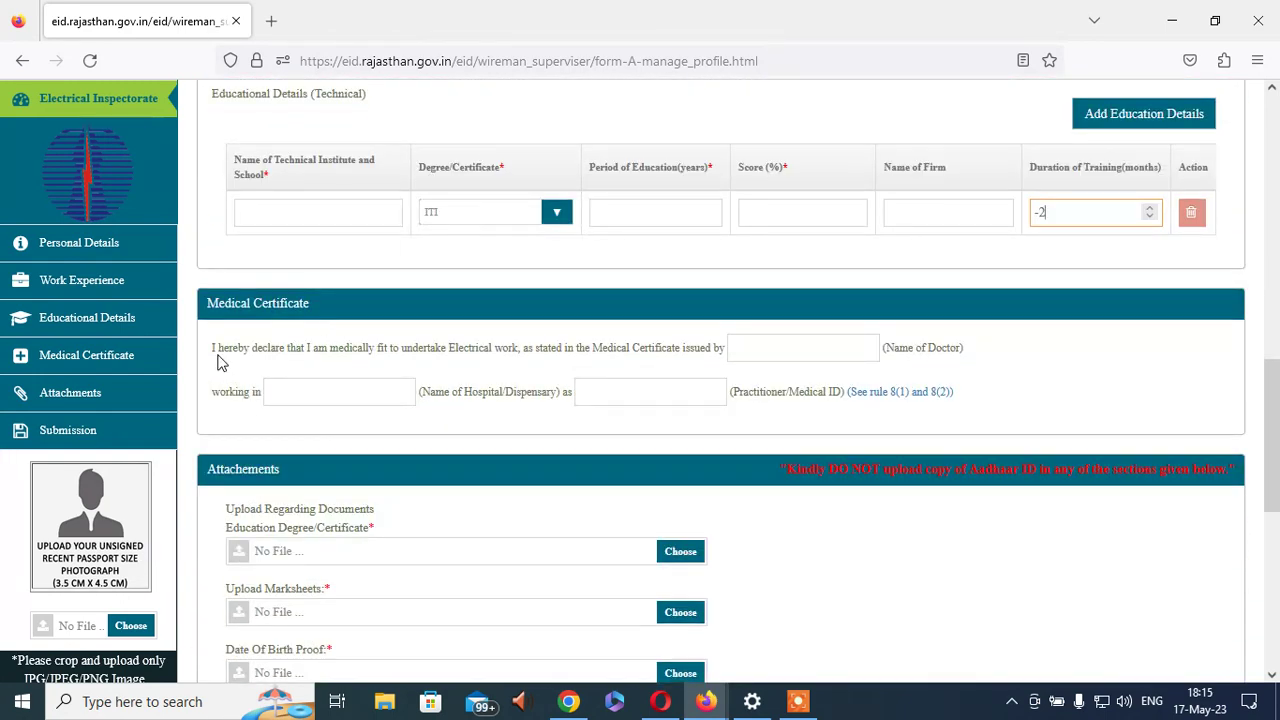
pyautogui.moveTo(253, 353); pyautogui.dragTo(328, 365)
pyautogui.click(389, 354)
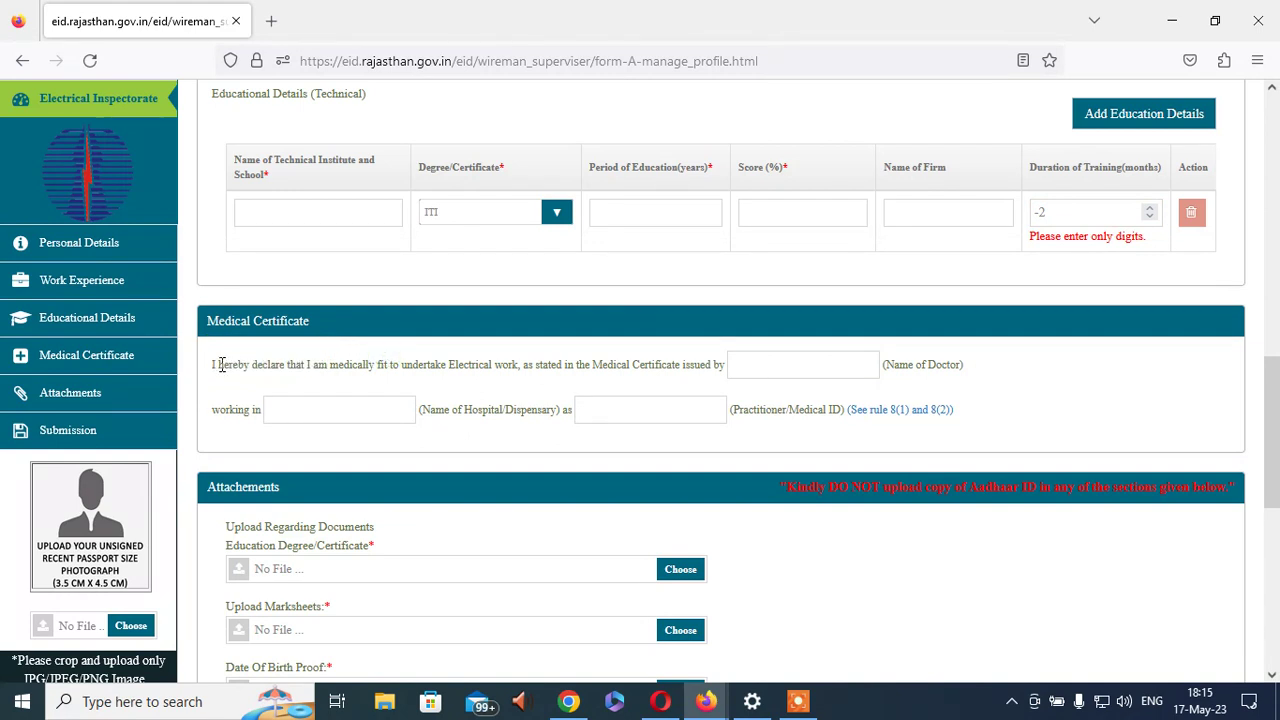
pyautogui.moveTo(212, 368); pyautogui.dragTo(693, 360)
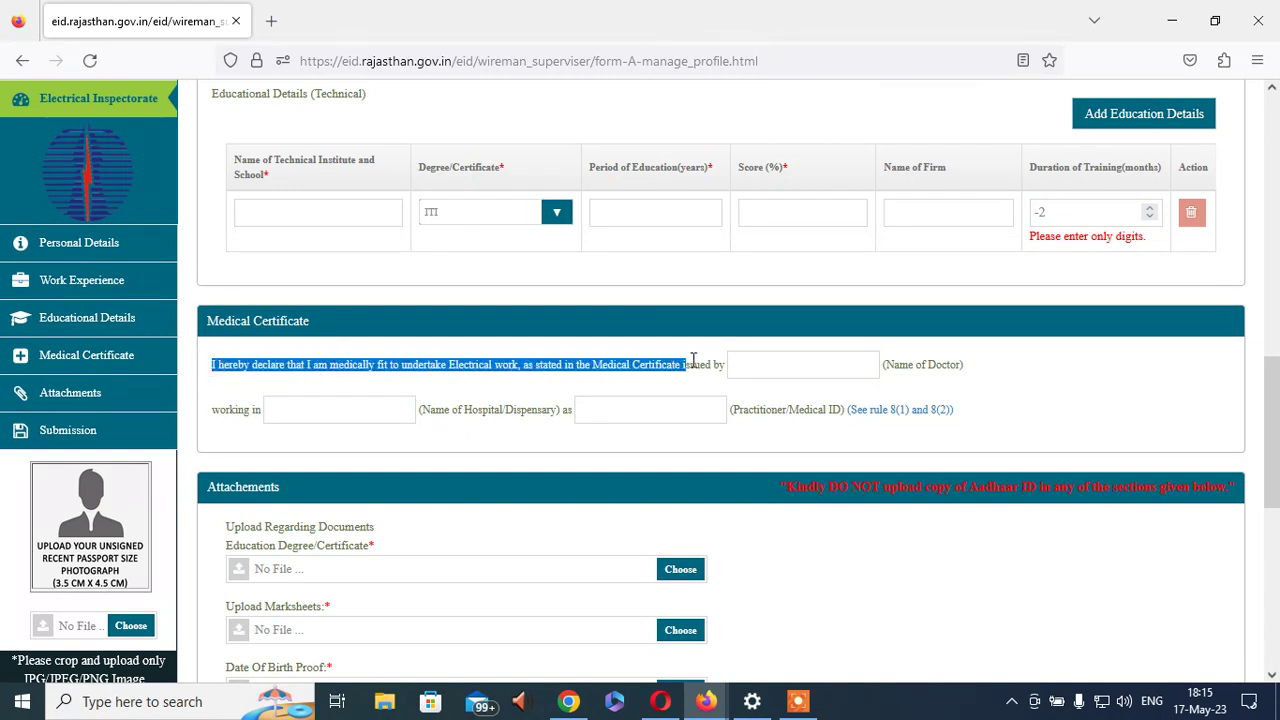
pyautogui.moveTo(600, 364); pyautogui.dragTo(714, 366)
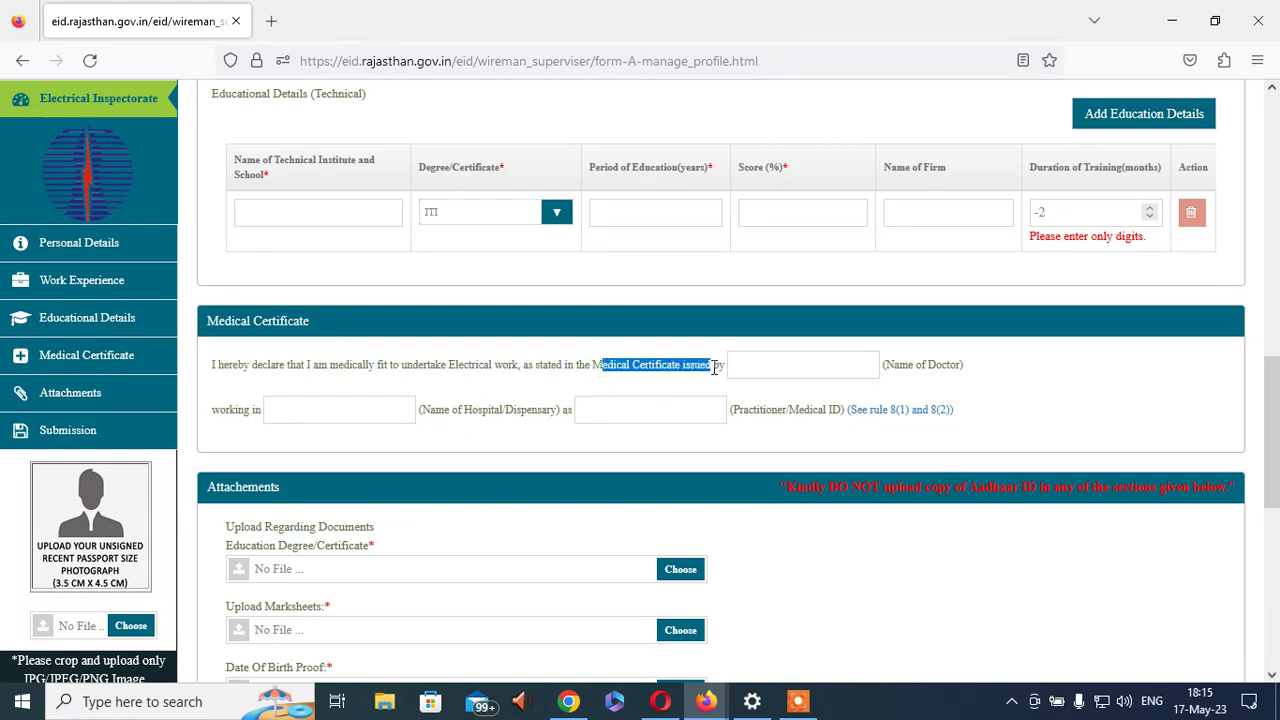
pyautogui.click(768, 365)
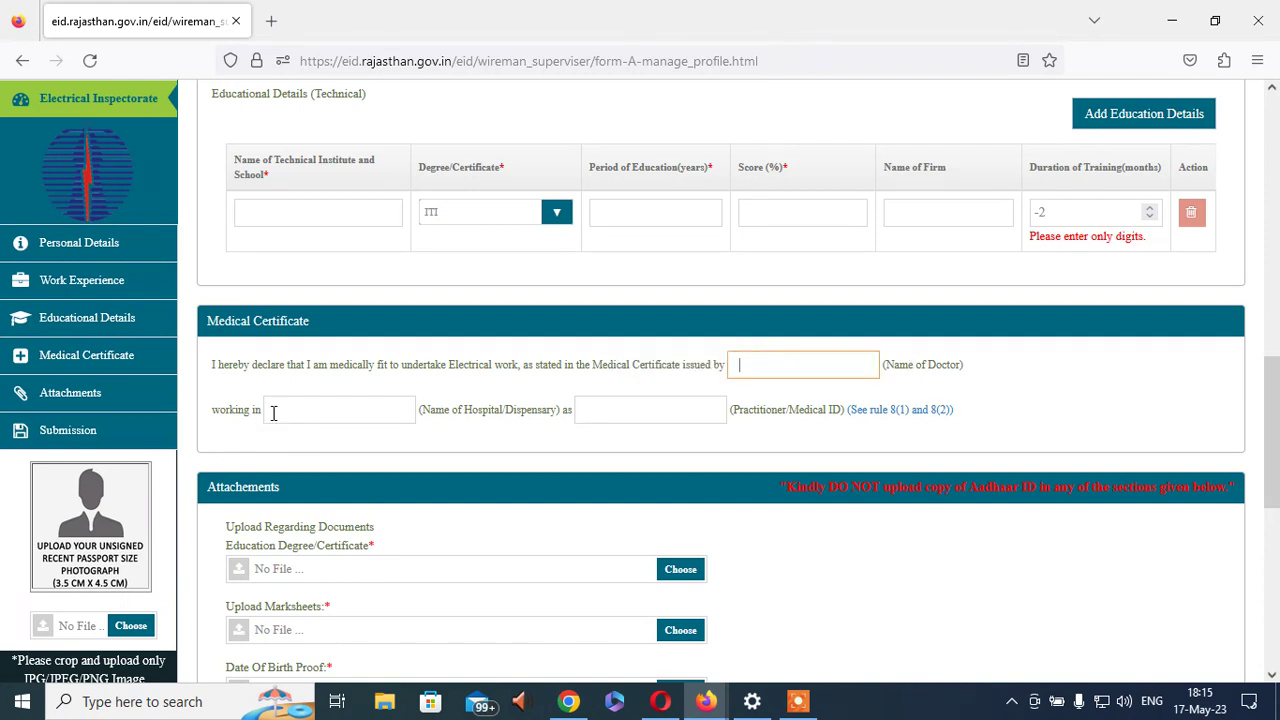
pyautogui.click(316, 410)
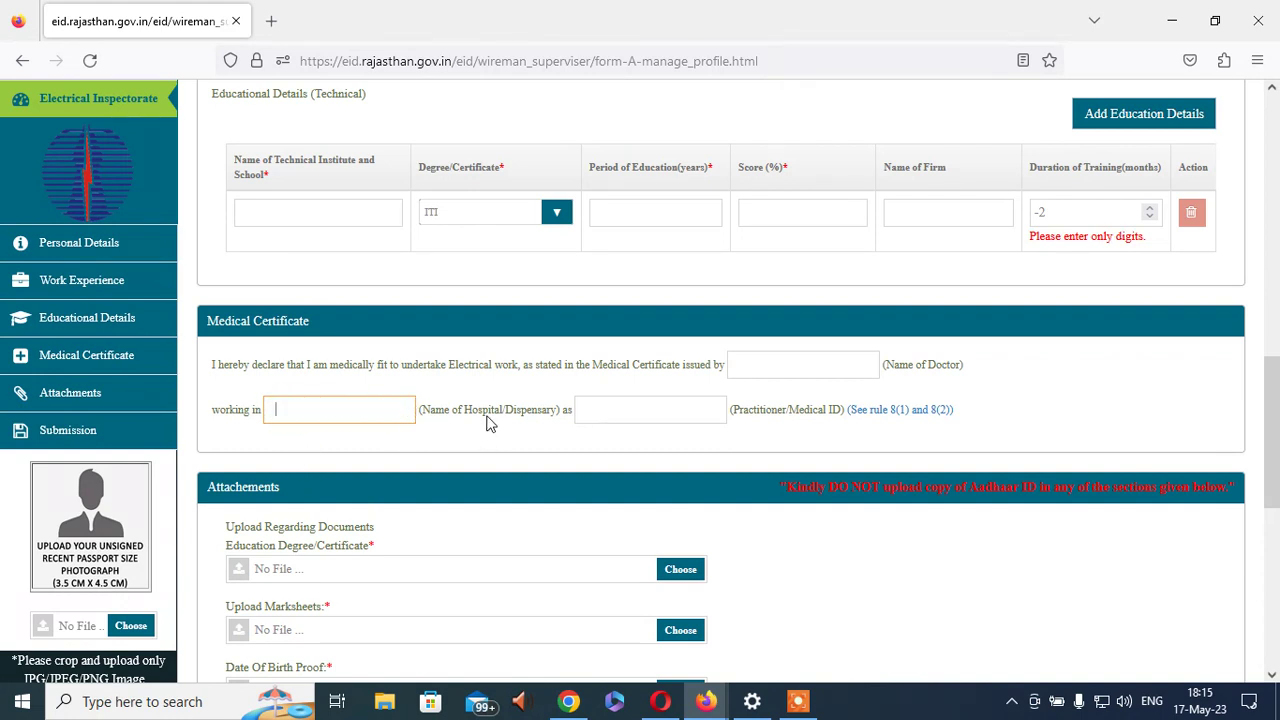
pyautogui.click(674, 411)
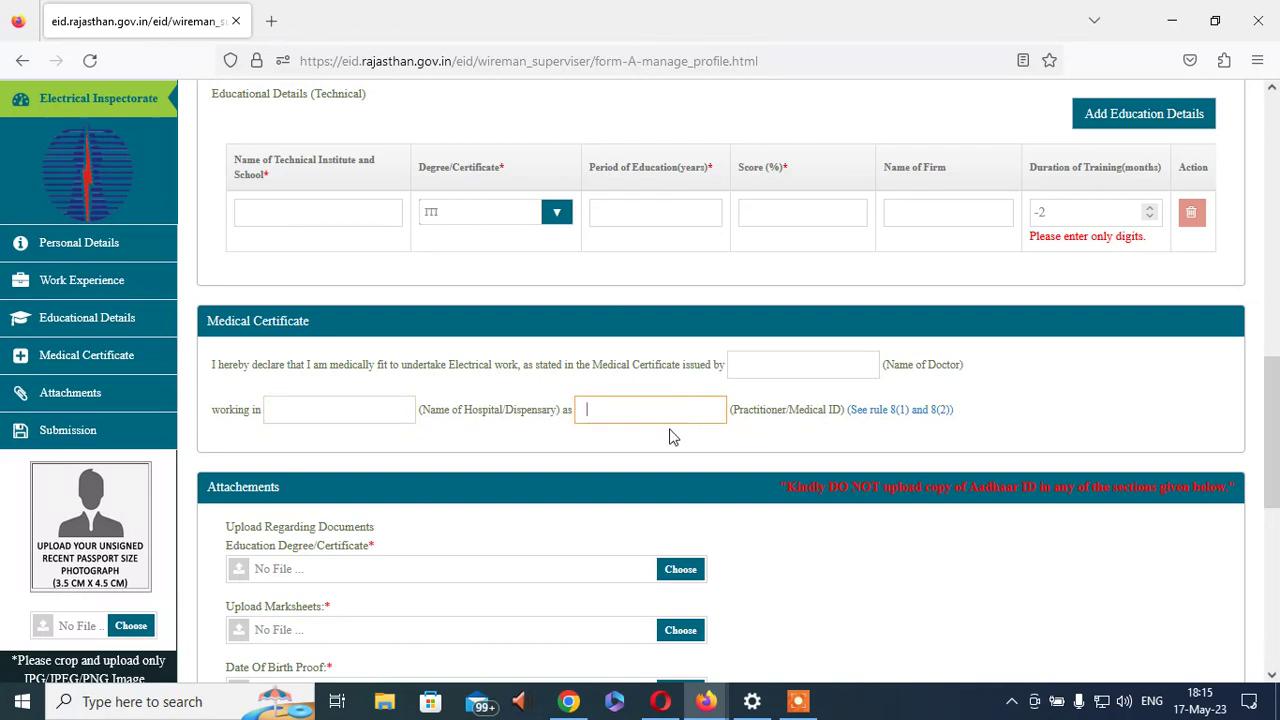
pyautogui.moveTo(797, 413); pyautogui.dragTo(840, 405)
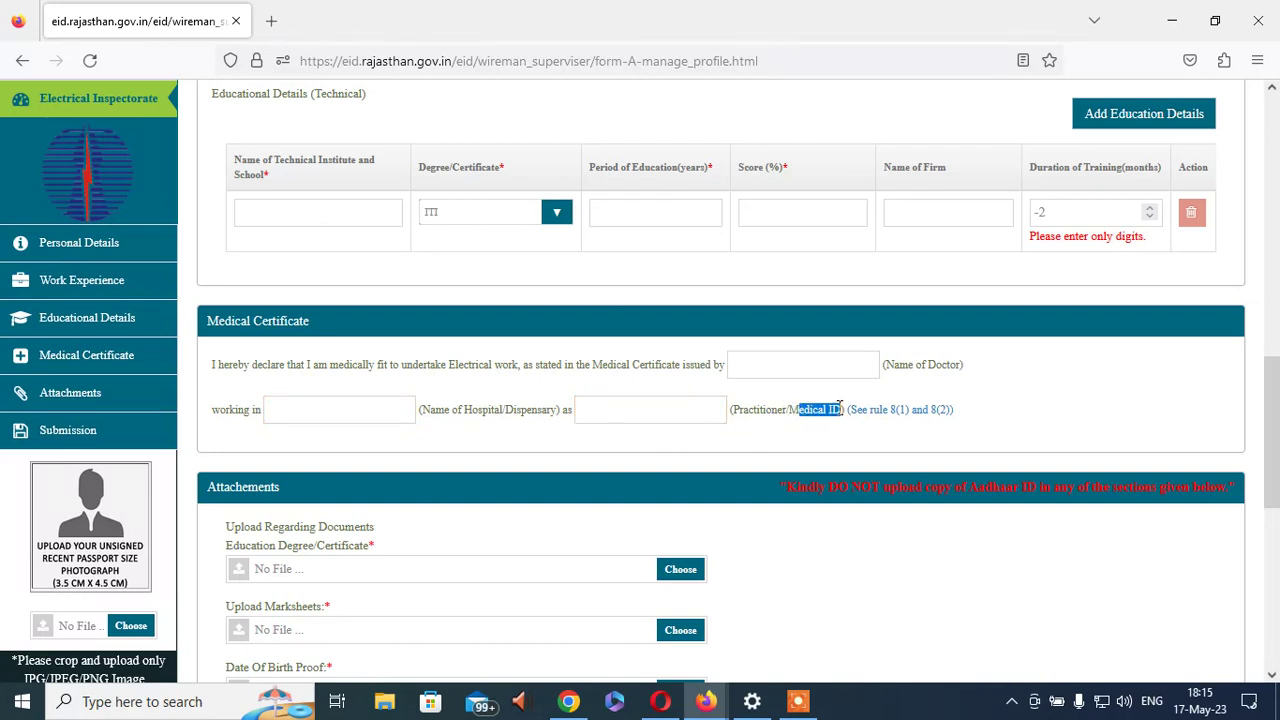
pyautogui.click(851, 419)
pyautogui.click(603, 411)
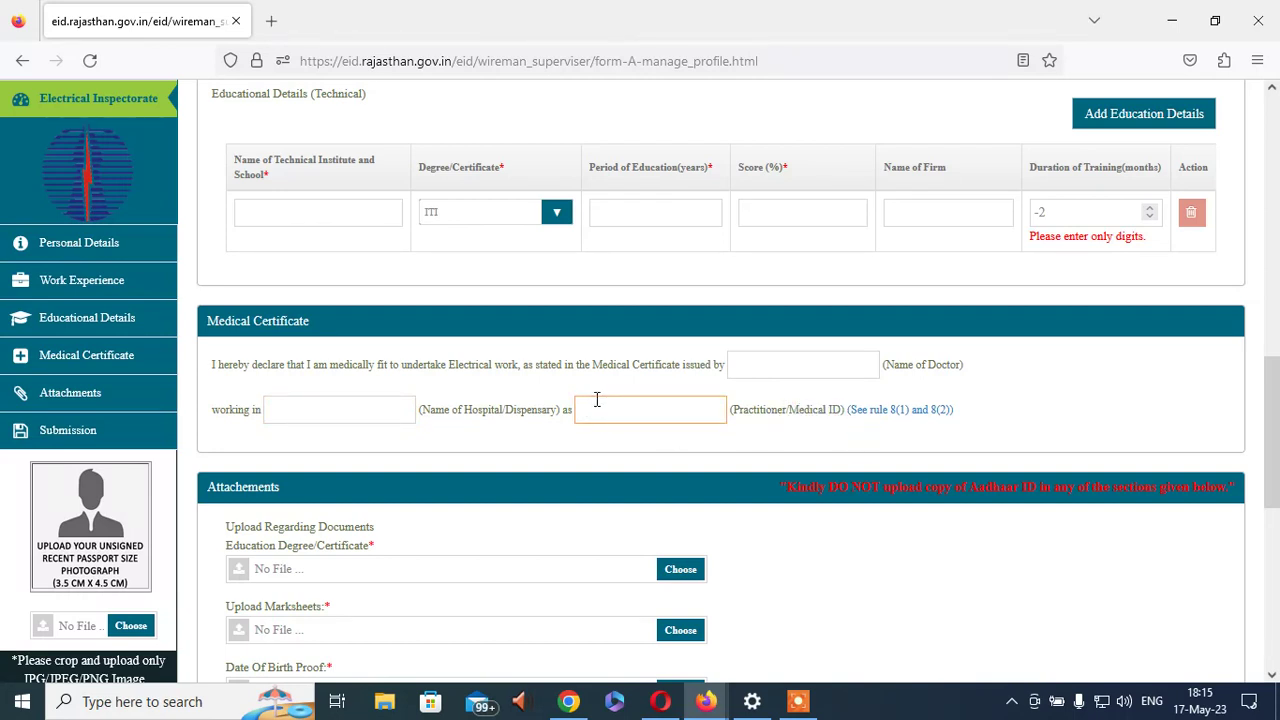
# Step: Review the document upload fields under Attachments and accept the declaration above the date and signature upload
pyautogui.scroll(-2, 597, 406)
pyautogui.scroll(-2, 229, 513)
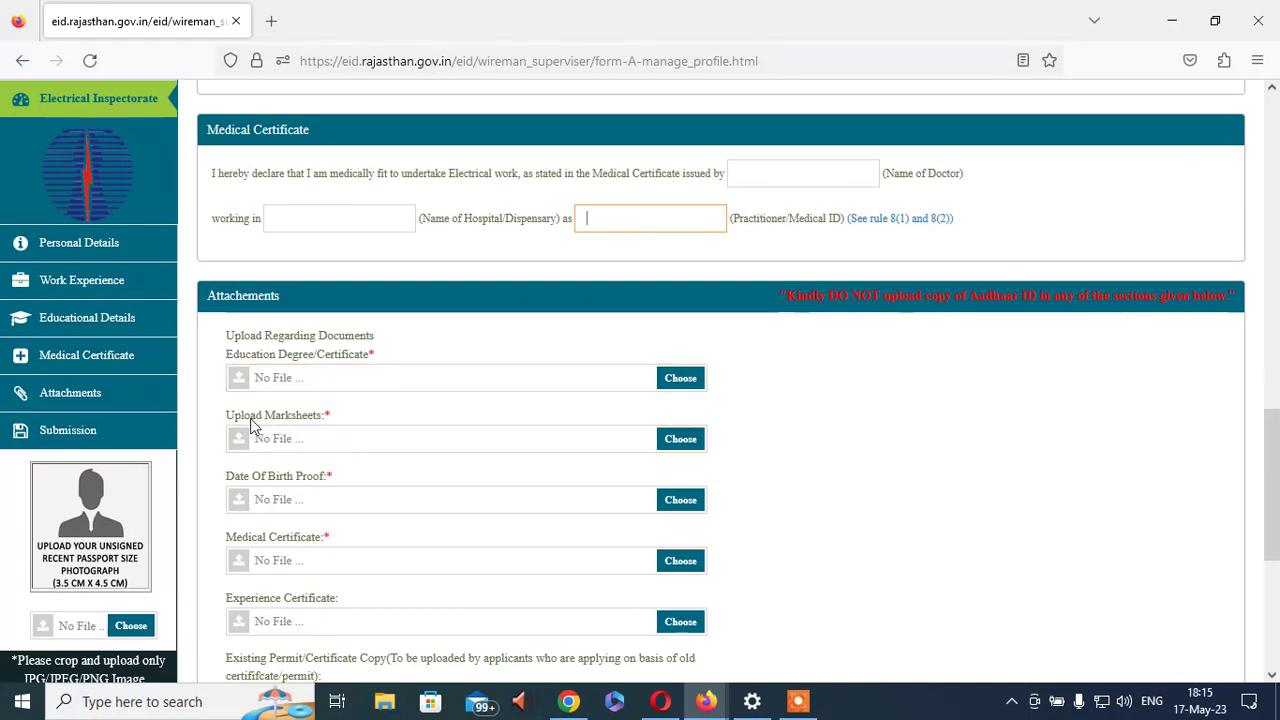
pyautogui.scroll(-3, 277, 445)
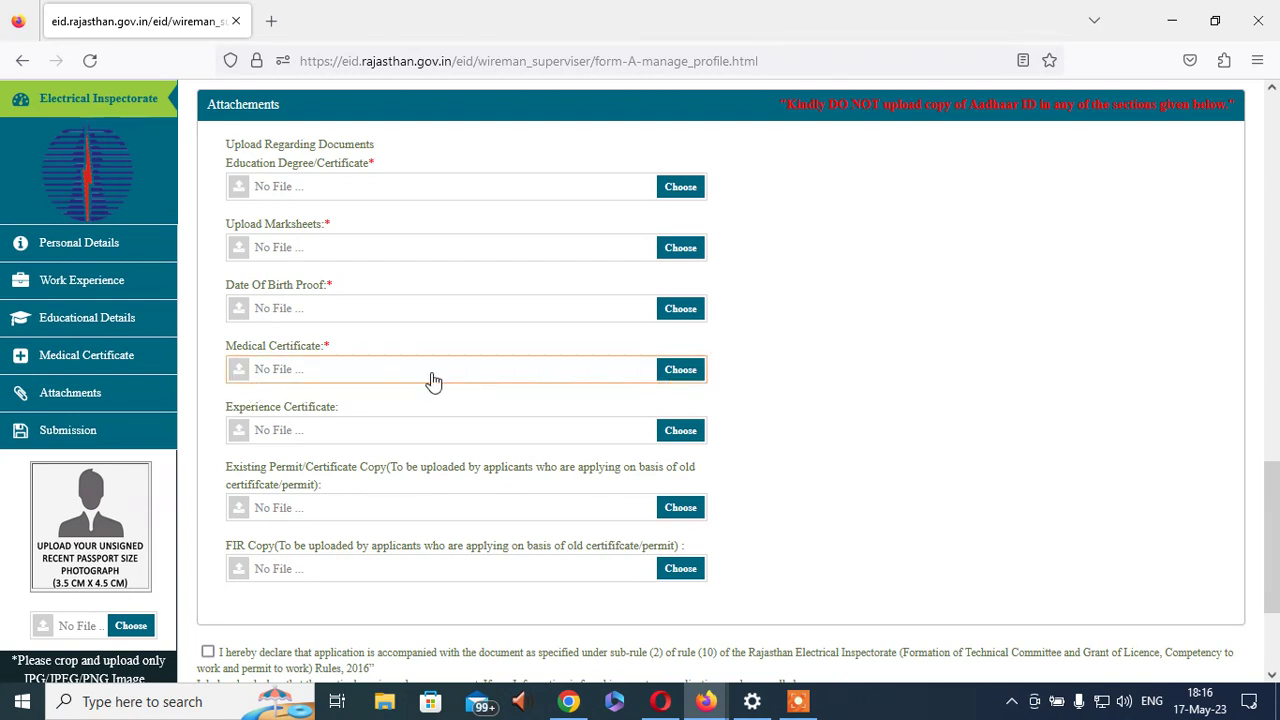
pyautogui.scroll(-2, 332, 383)
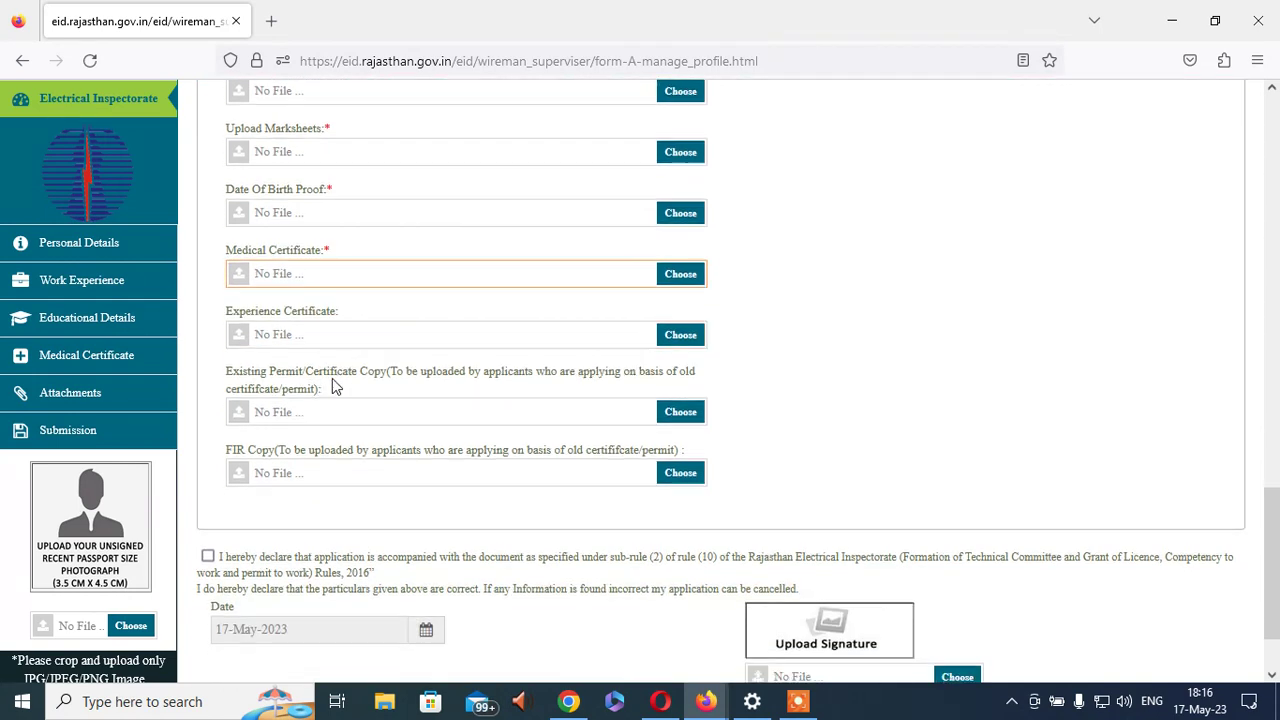
pyautogui.scroll(-2, 332, 383)
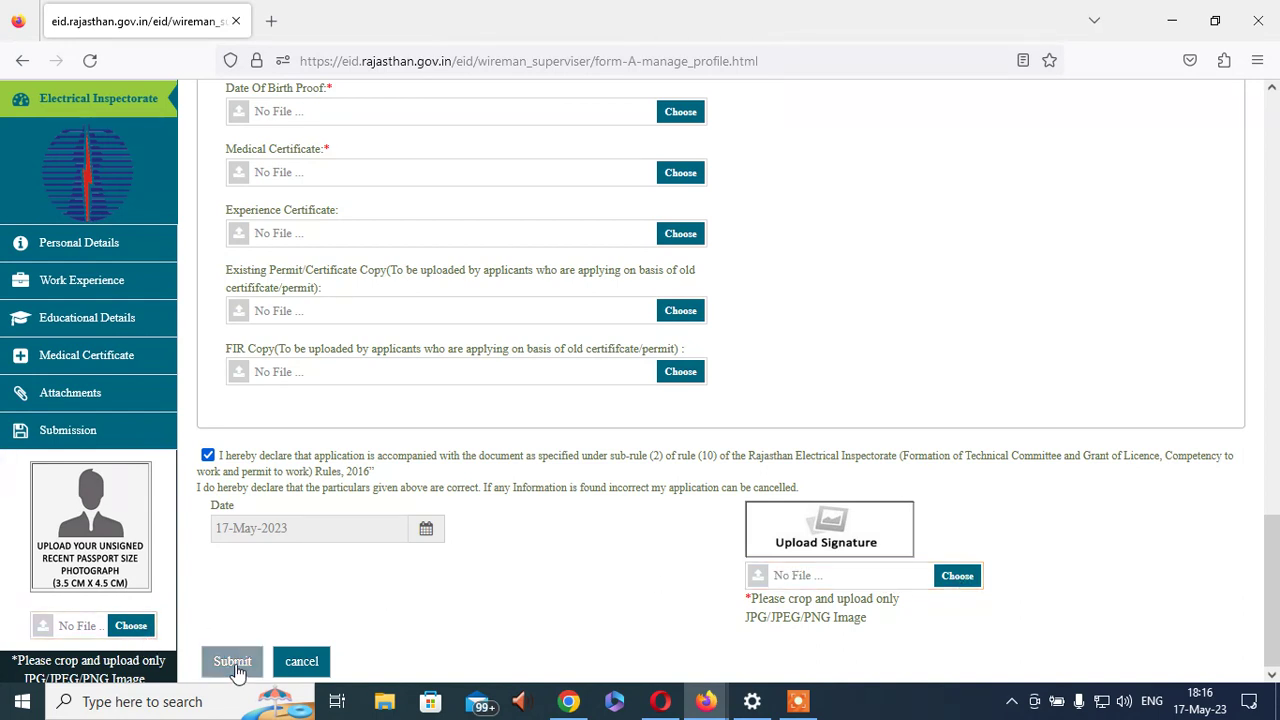
pyautogui.click(797, 701)
pyautogui.click(670, 672)
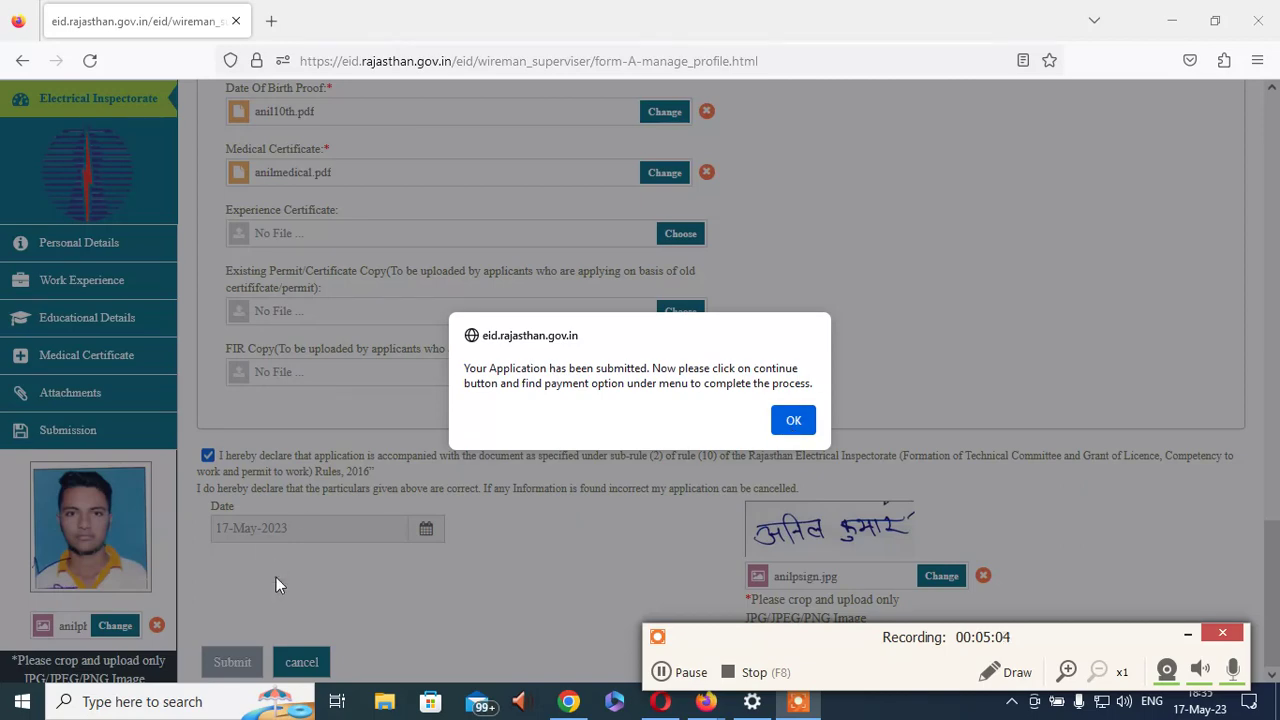
# Step: Acknowledge the application submission, continue the Wireman application and open the fresh Permit To Work payment
pyautogui.click(793, 420)
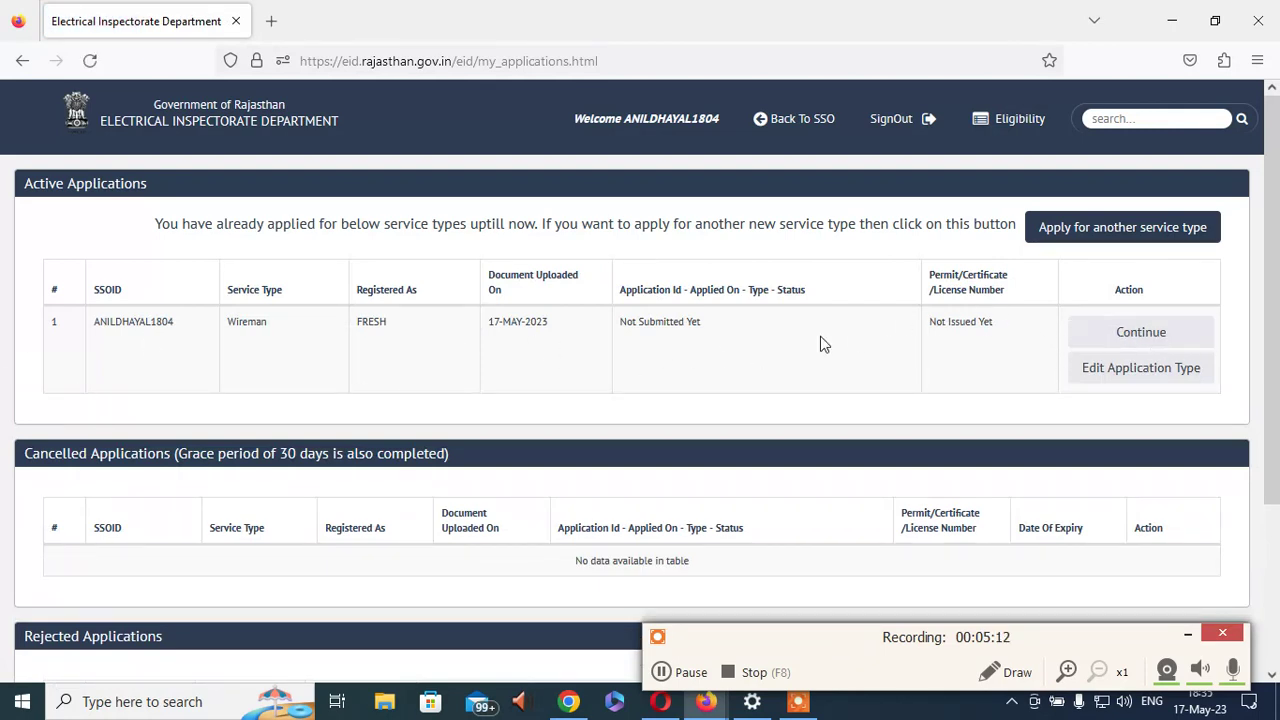
pyautogui.click(1141, 332)
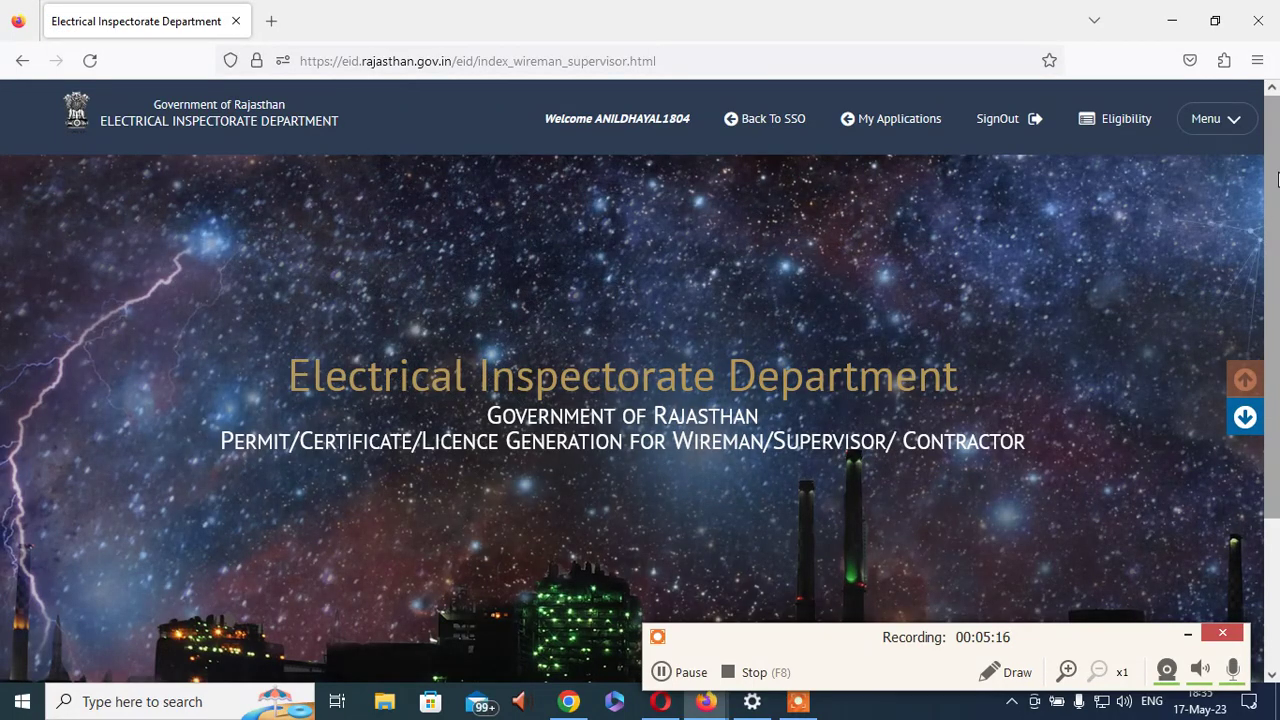
pyautogui.click(1230, 127)
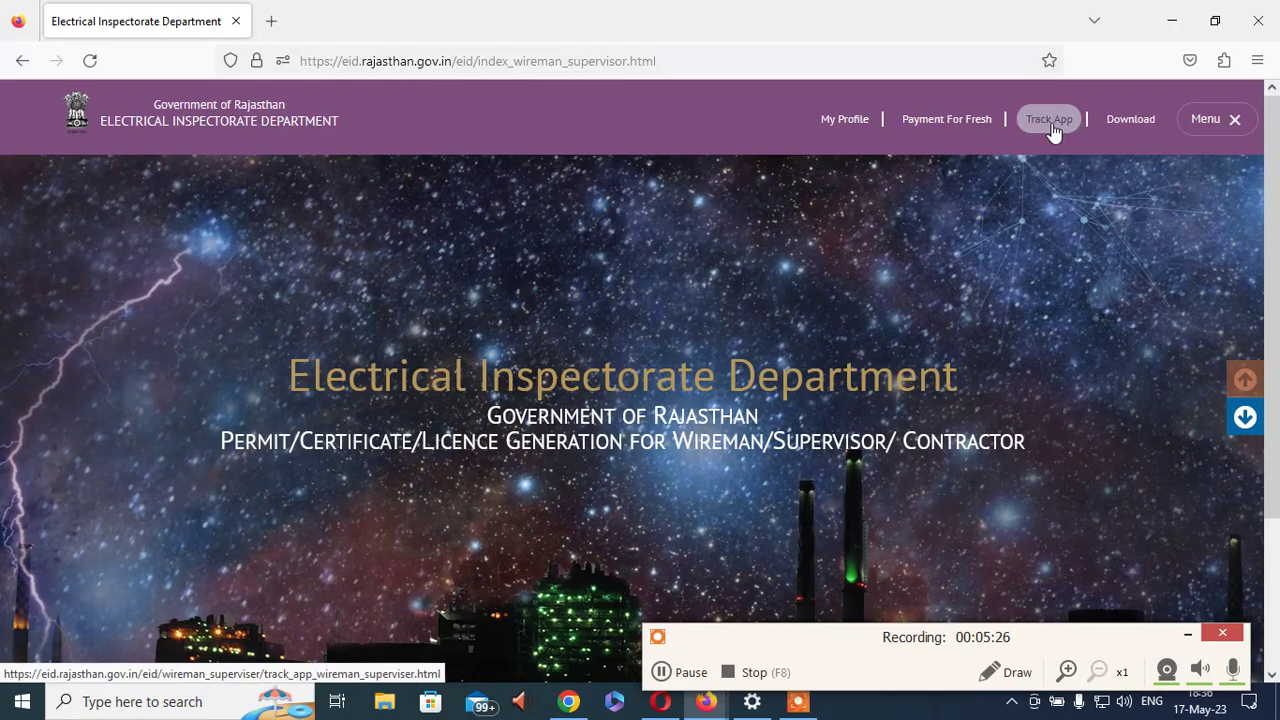
pyautogui.moveTo(962, 127)
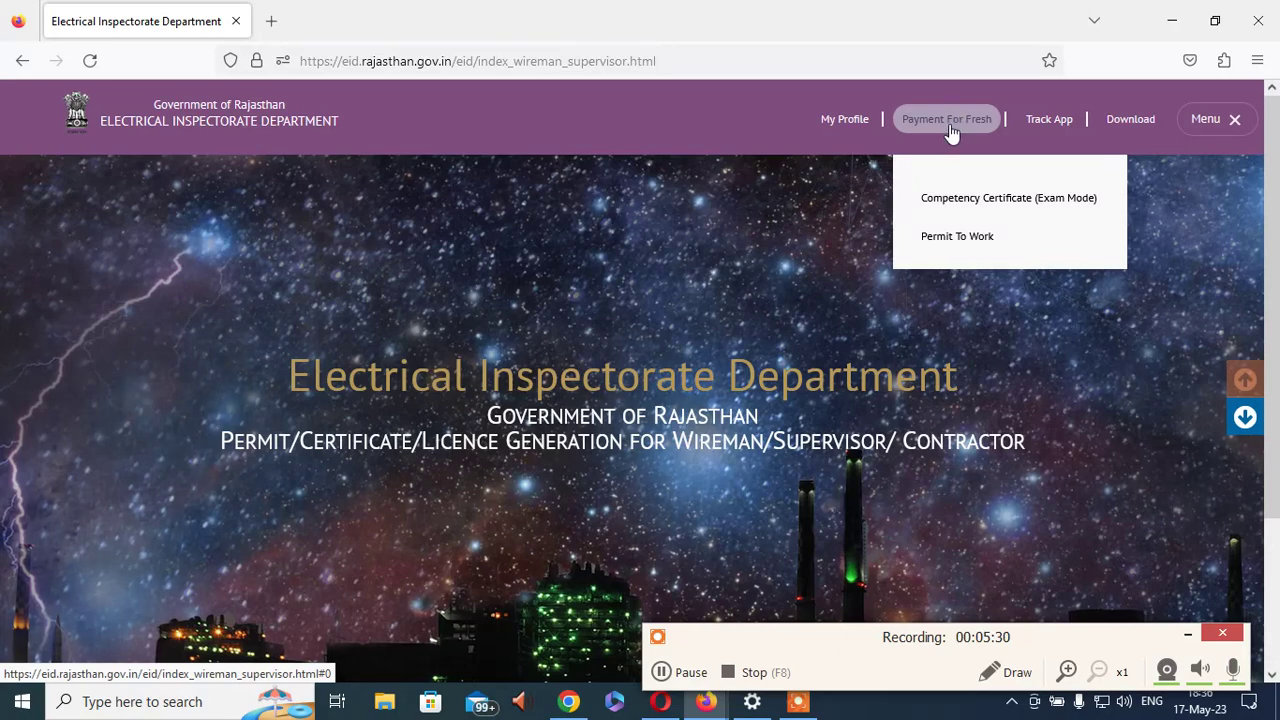
pyautogui.click(948, 241)
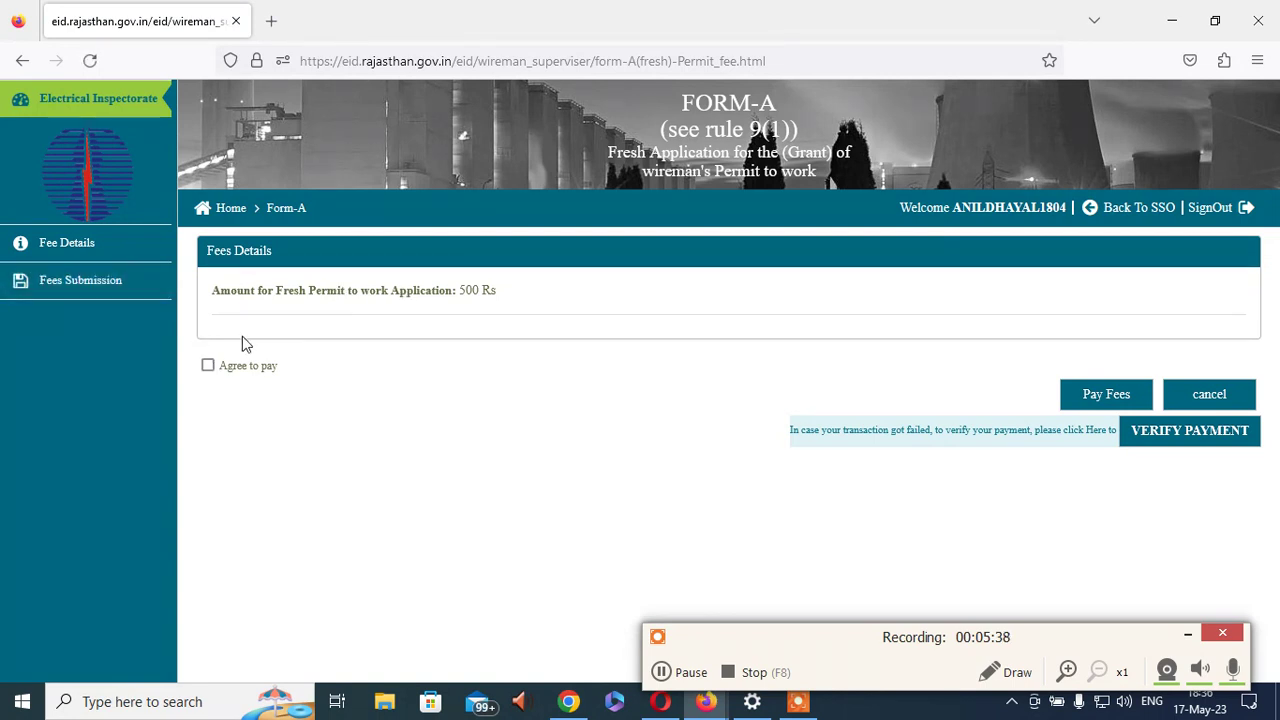
# Step: Check the fresh permit application fee, agree to pay and start the fee payment
pyautogui.moveTo(348, 290); pyautogui.dragTo(534, 291)
pyautogui.click(535, 287)
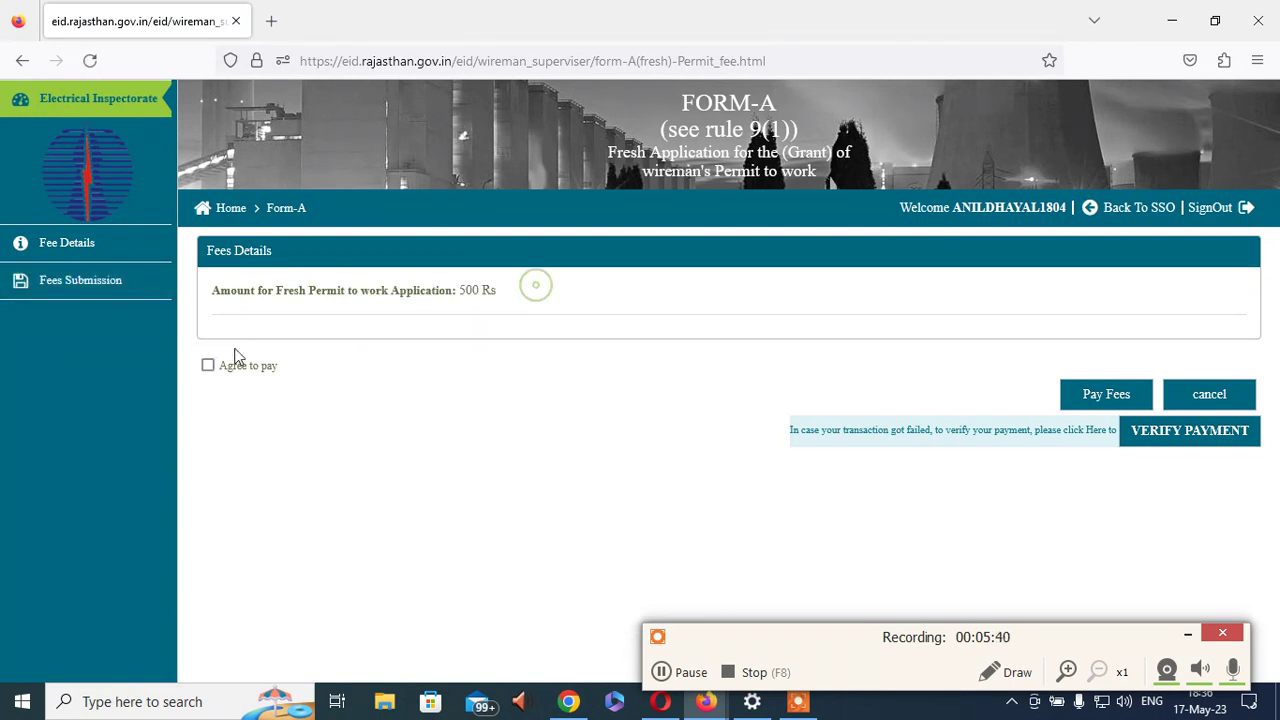
pyautogui.click(207, 367)
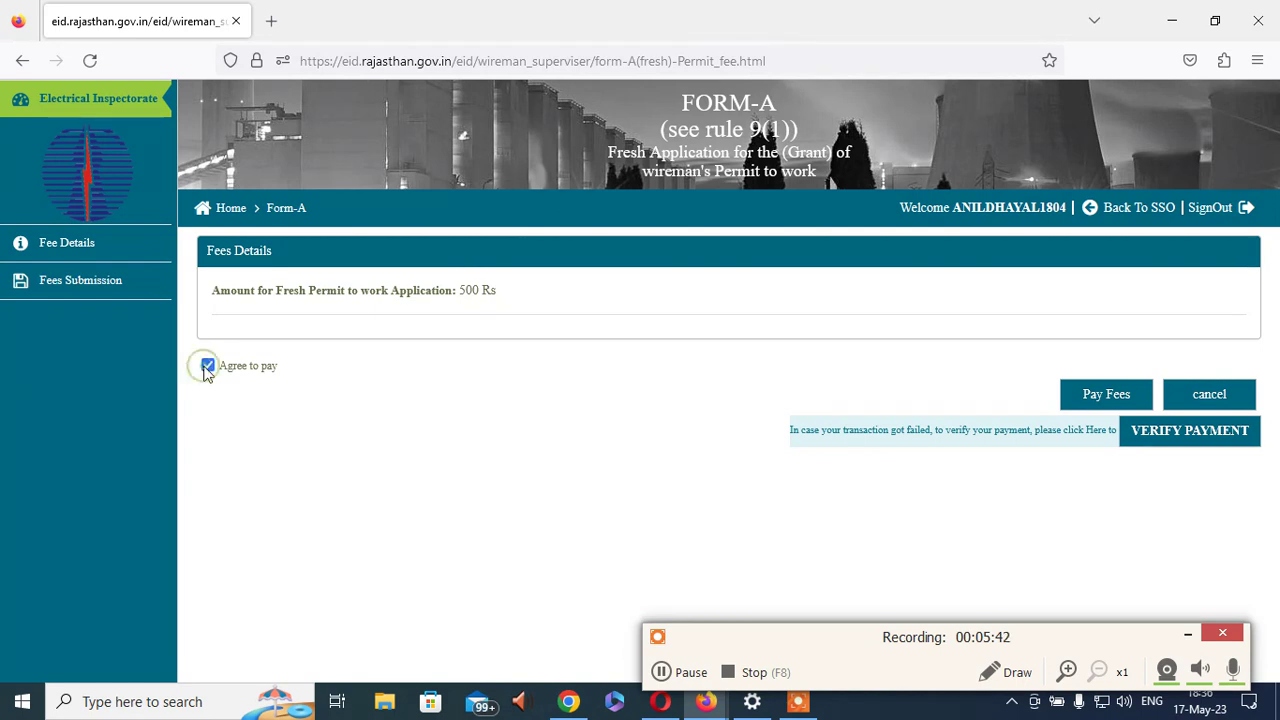
pyautogui.click(387, 353)
pyautogui.click(1106, 395)
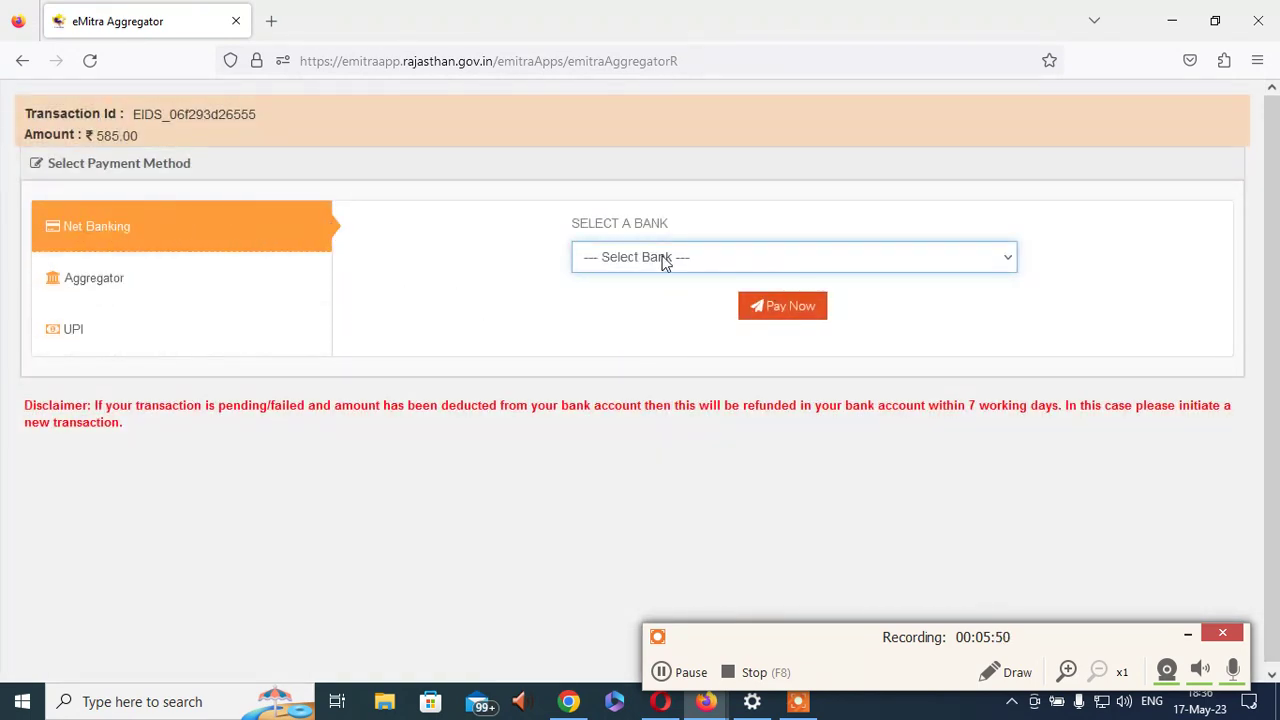
# Step: Compare the Net Banking, Aggregator and UPI payment methods and their bank options
pyautogui.click(150, 287)
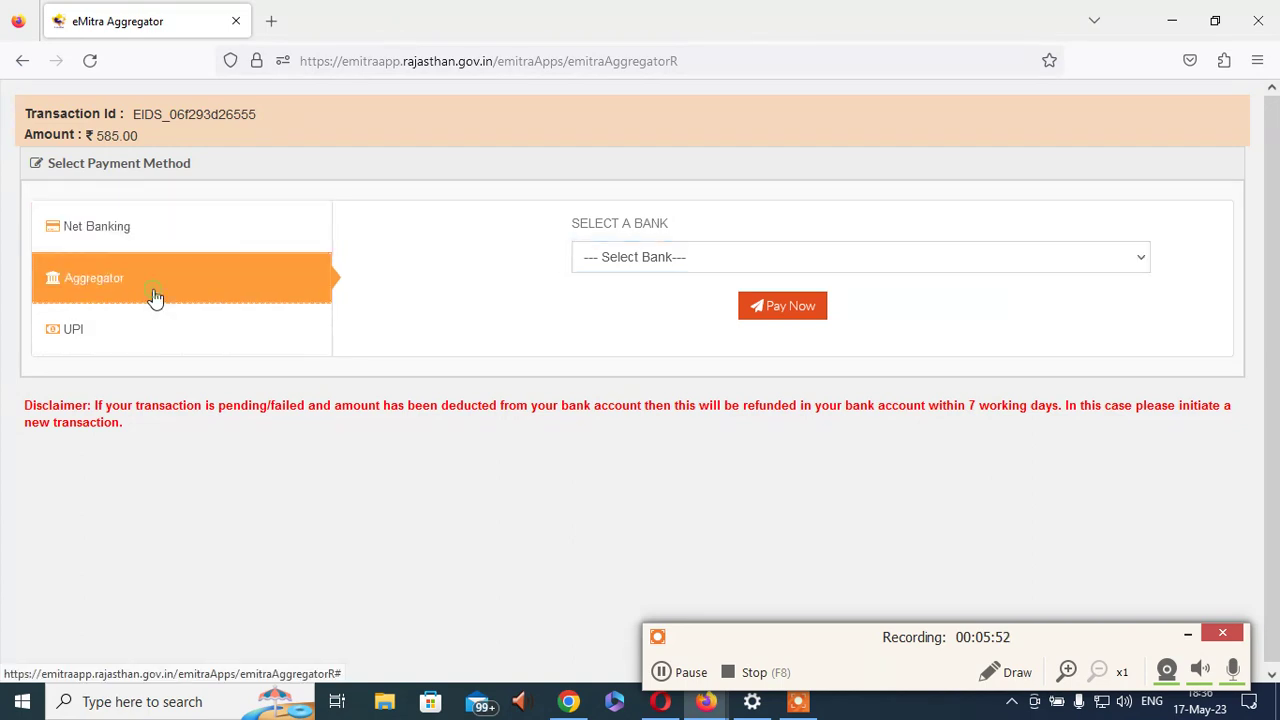
pyautogui.click(678, 258)
pyautogui.click(100, 224)
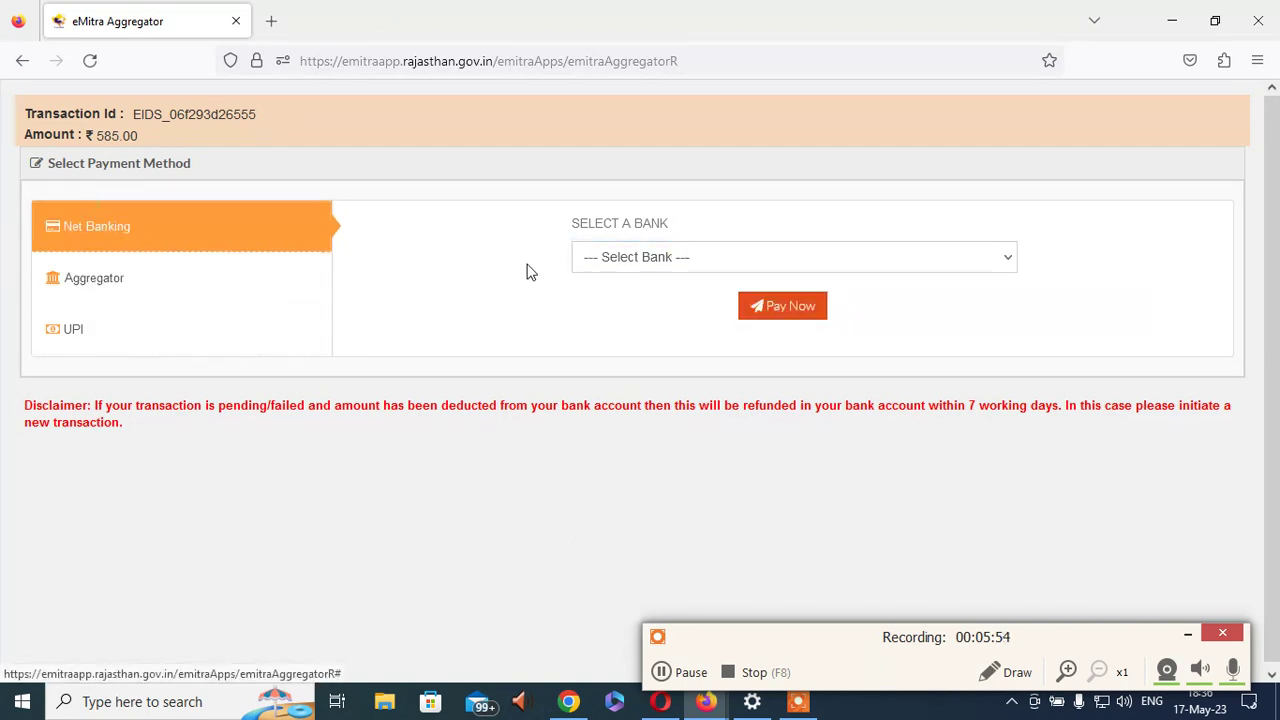
pyautogui.click(626, 260)
pyautogui.click(151, 295)
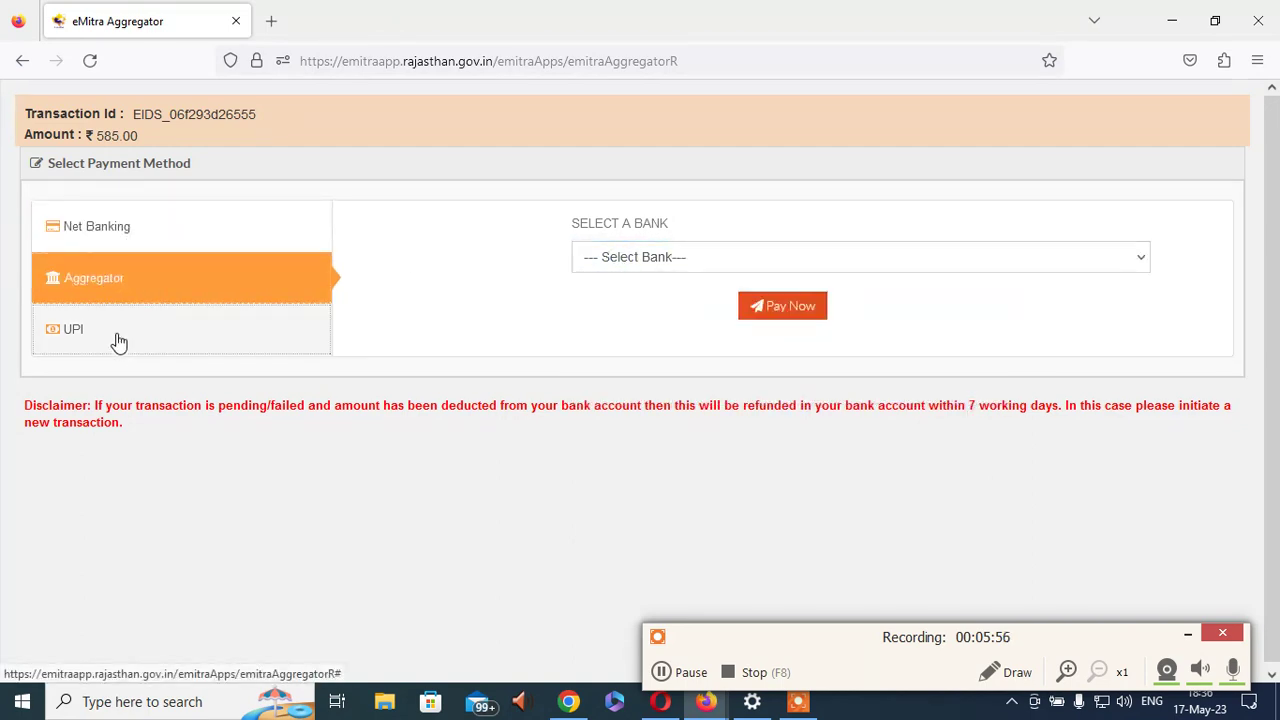
pyautogui.click(118, 342)
# Step: Pay through the Aggregator method with BILLDESK (all cards, net banking, wallet, UPI, QR - RPP)
pyautogui.click(100, 288)
pyautogui.click(694, 258)
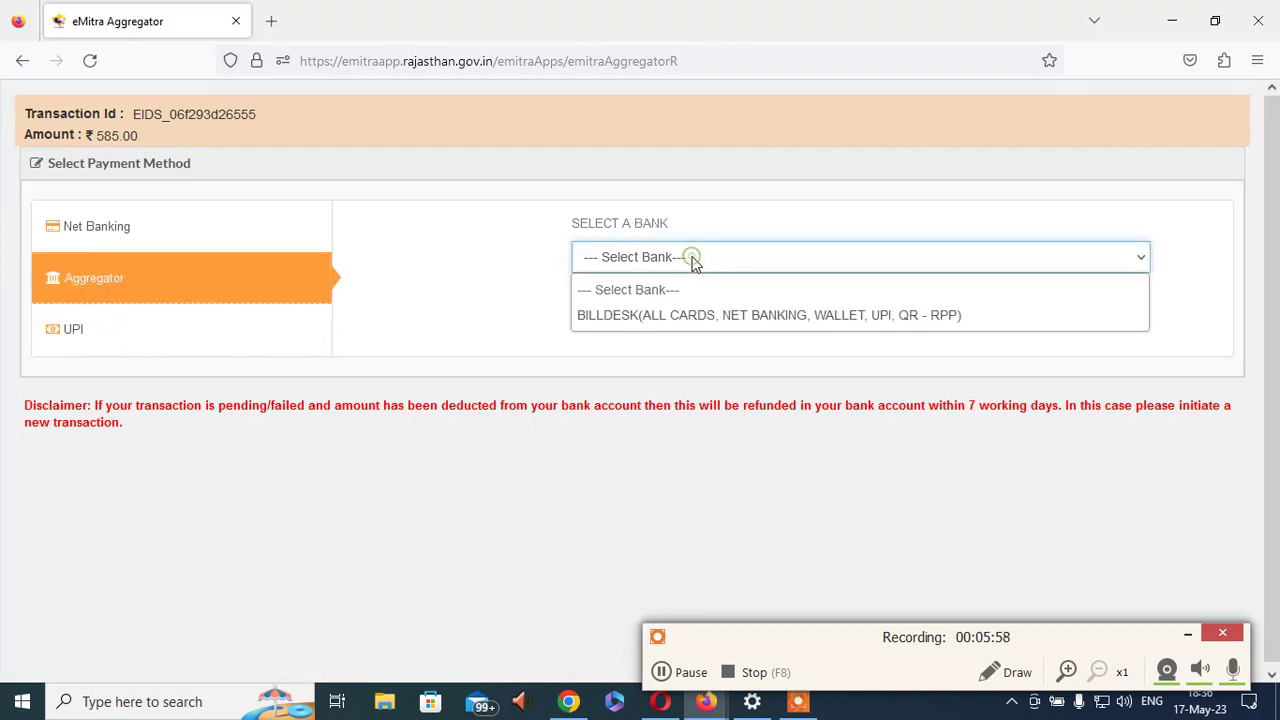
pyautogui.click(632, 325)
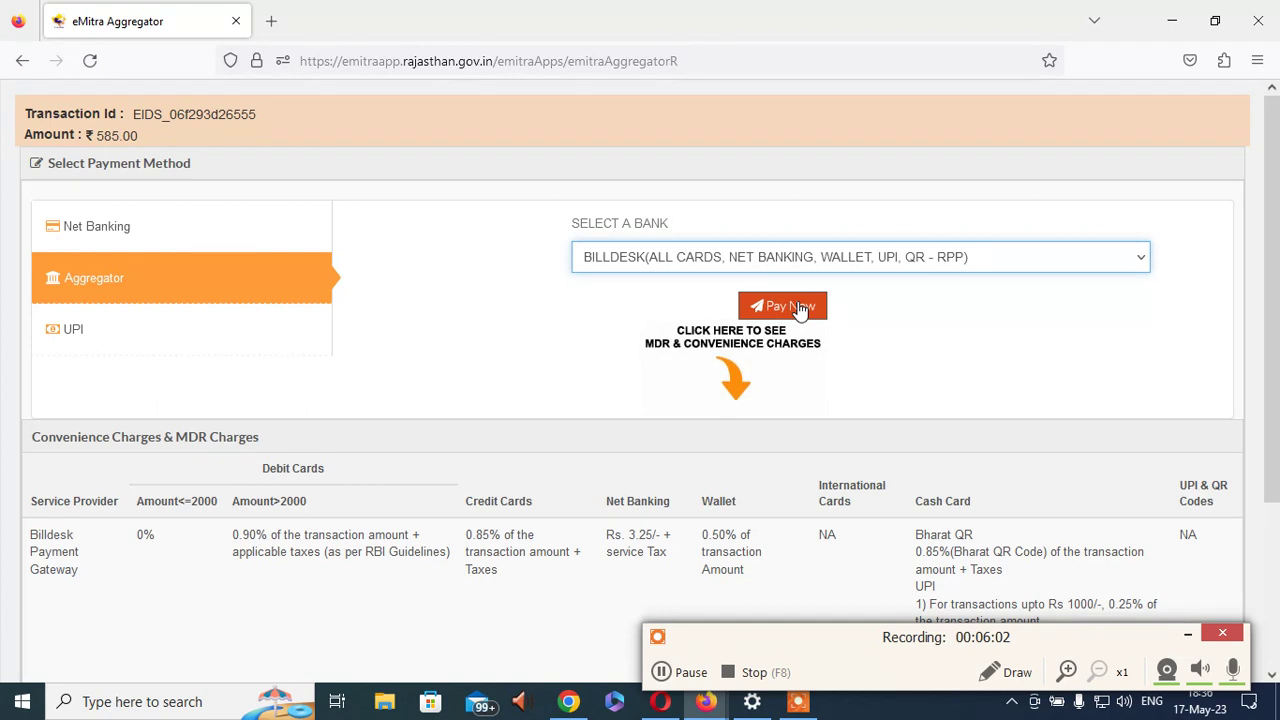
pyautogui.click(797, 316)
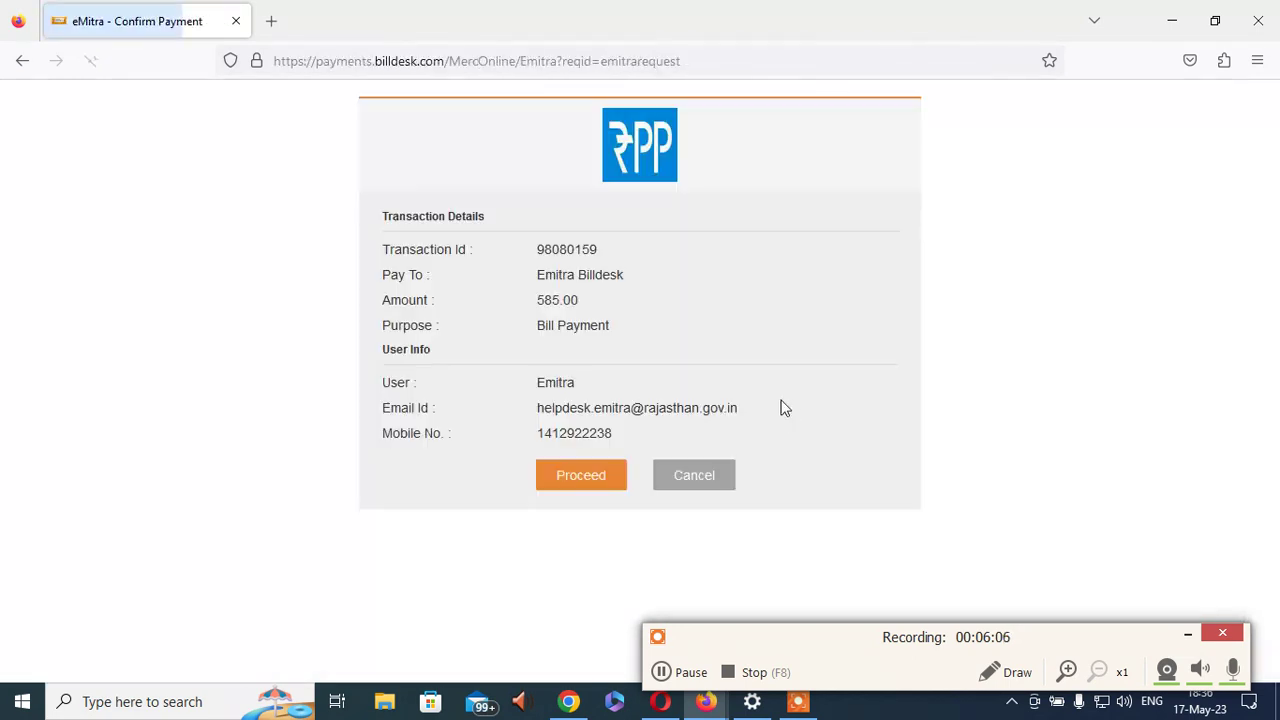
# Step: Proceed from the transaction details to the payment gateway and choose Debit Card as the way to pay
pyautogui.click(586, 477)
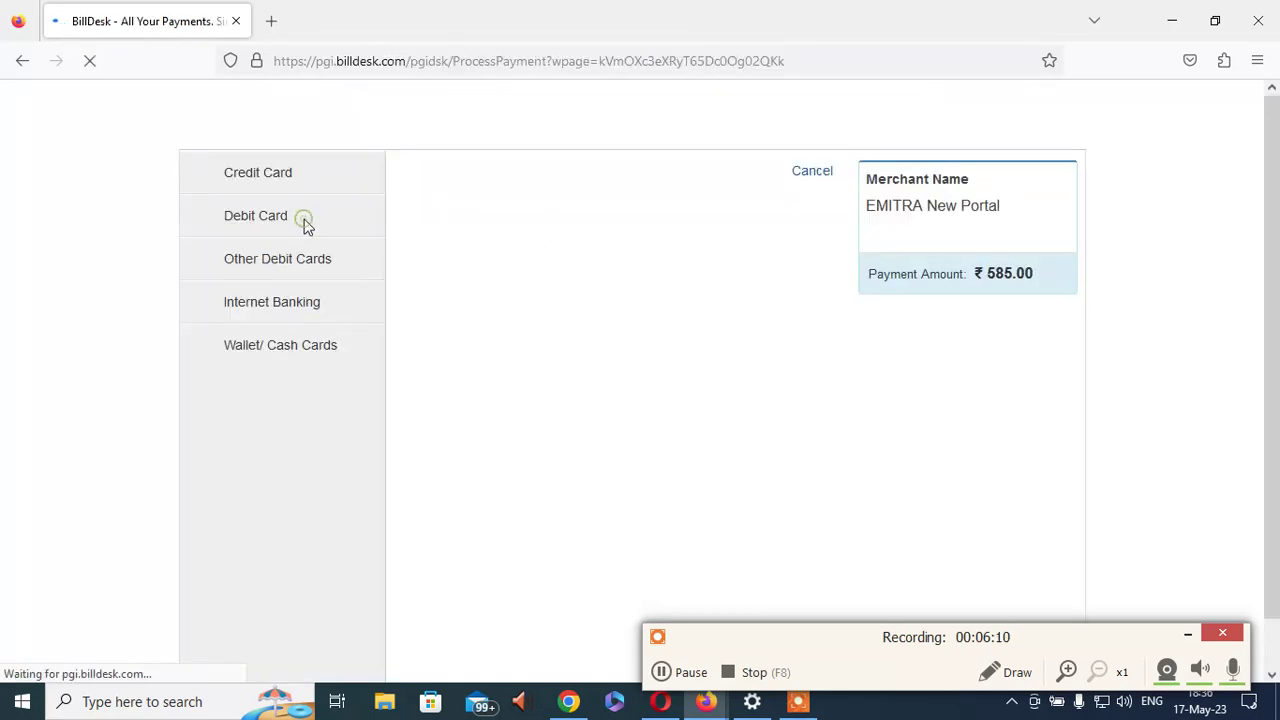
pyautogui.click(286, 225)
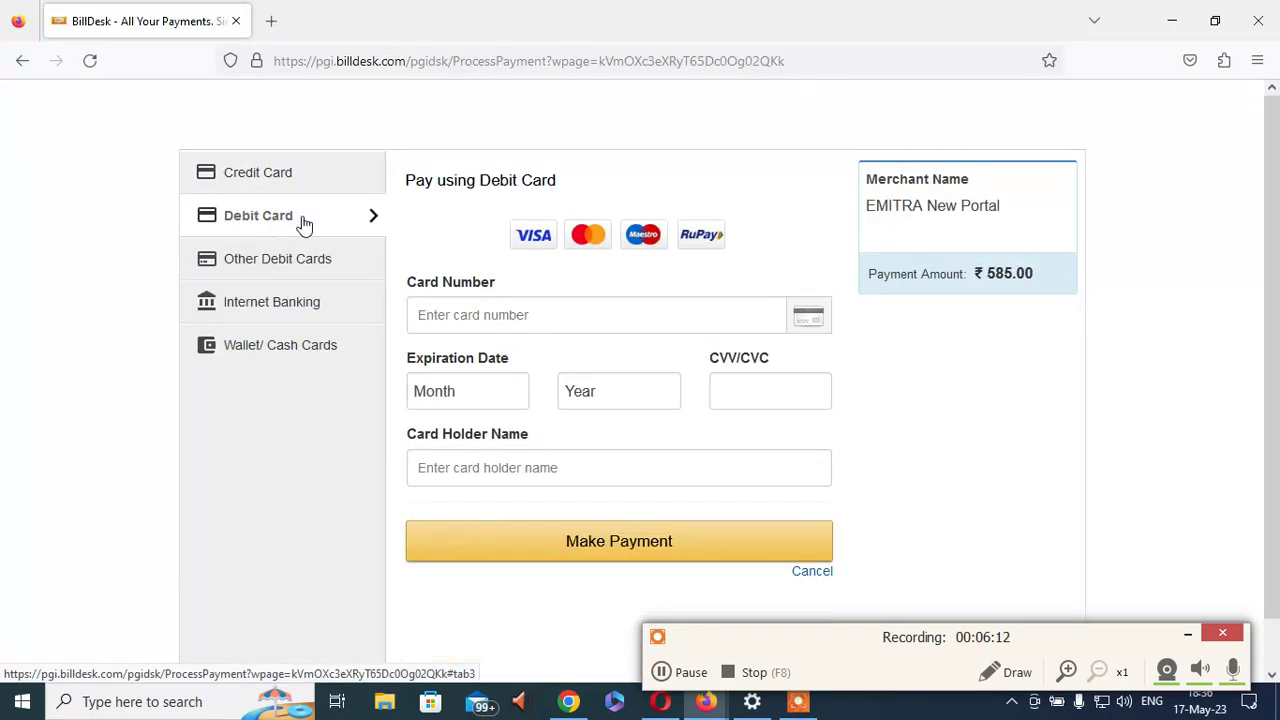
# Step: Fill in the debit card number, expiration date, CVV and card holder's name, and proceed with the payment including the convenience fees
pyautogui.click(566, 318)
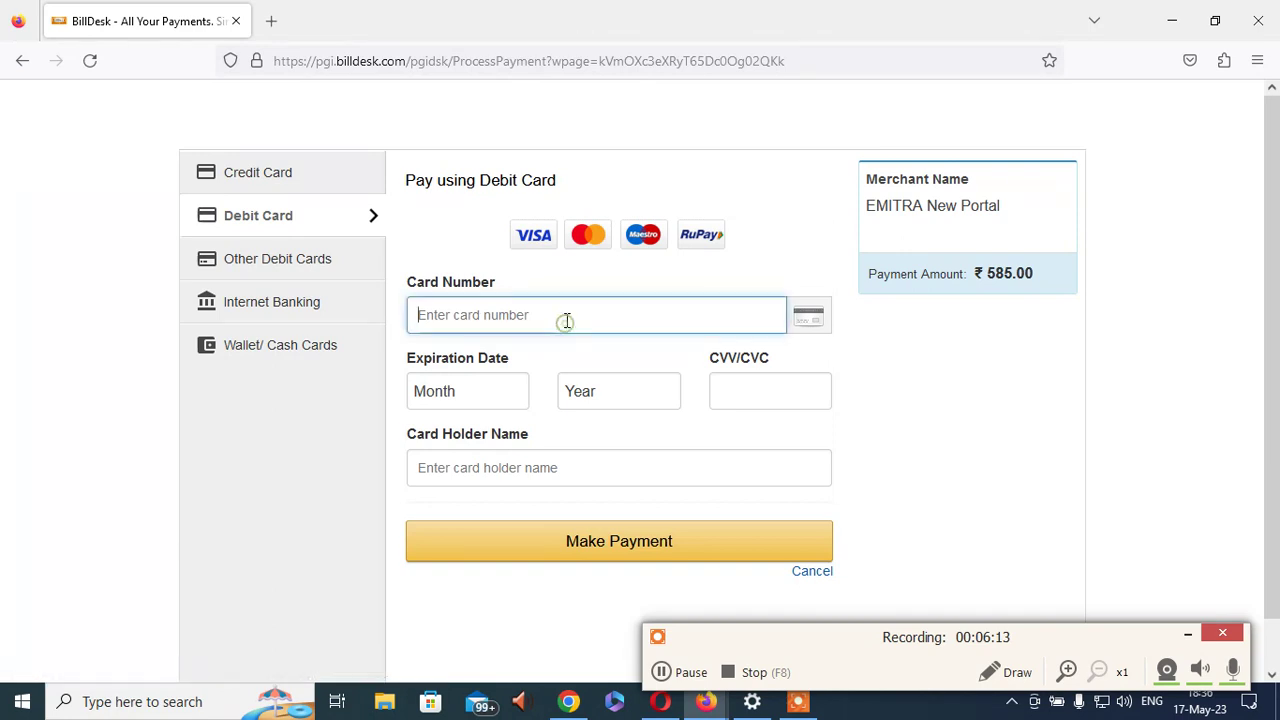
pyautogui.click(686, 672)
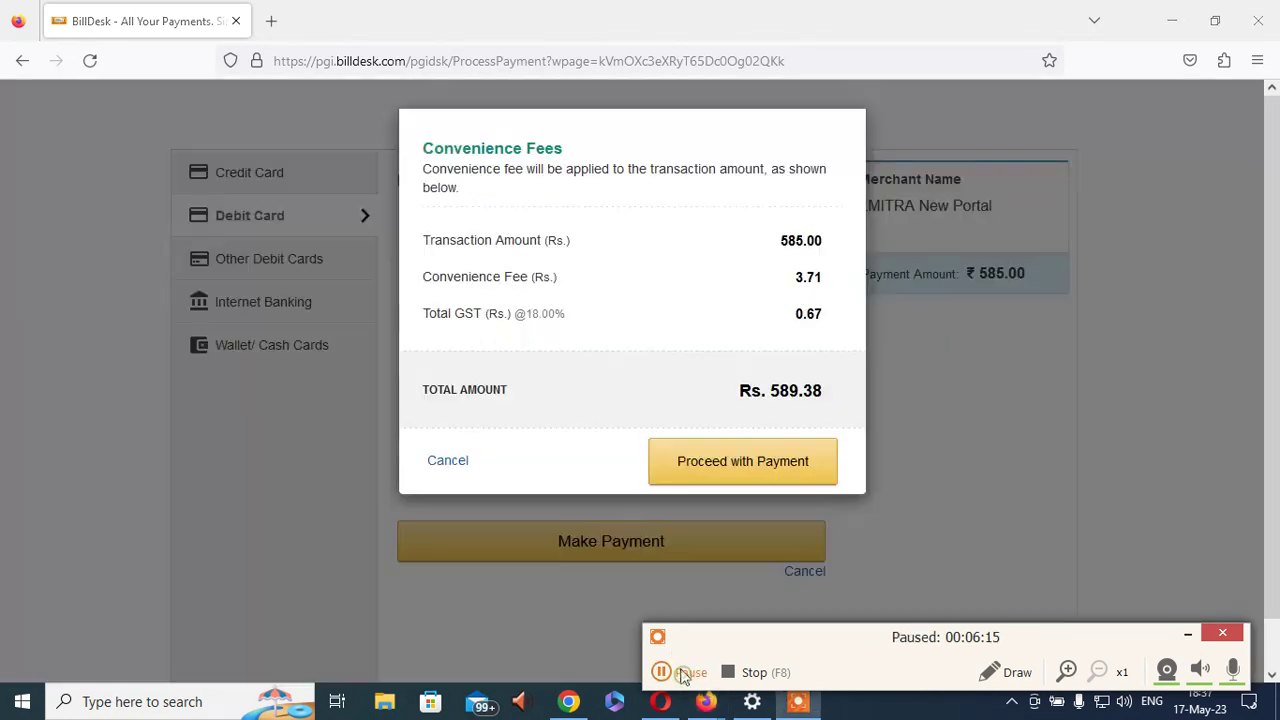
pyautogui.click(686, 674)
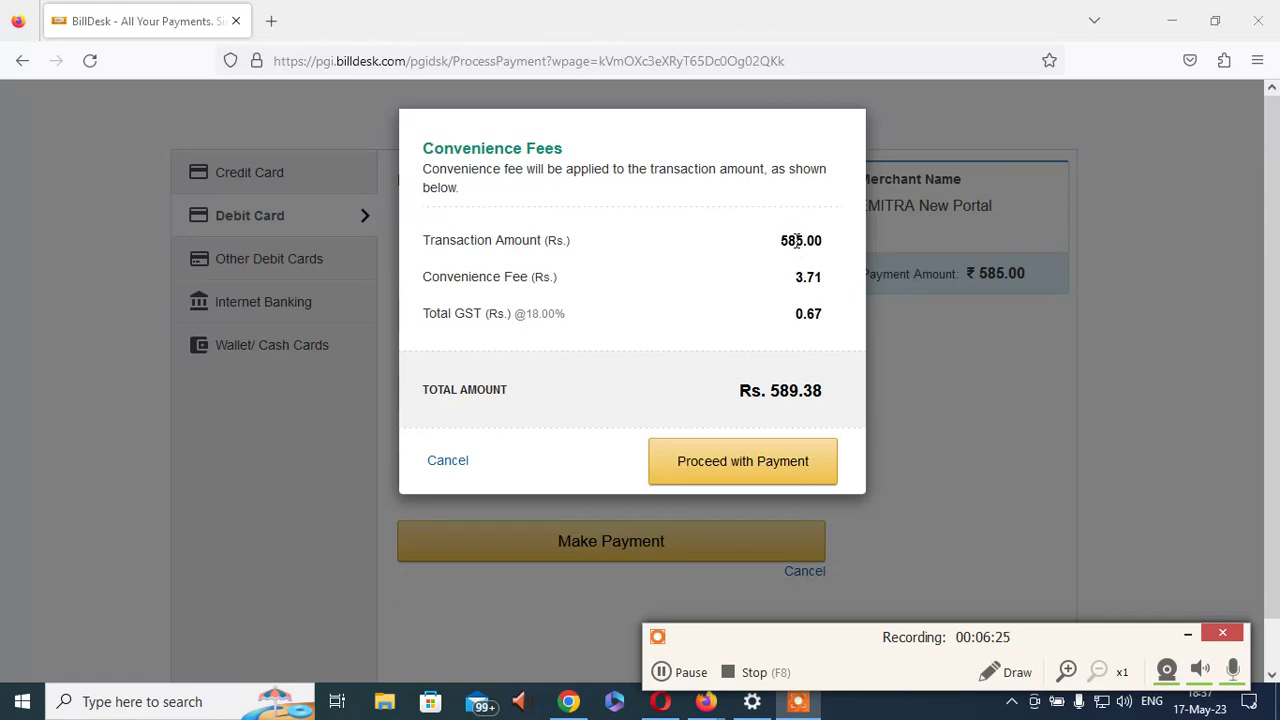
pyautogui.click(757, 470)
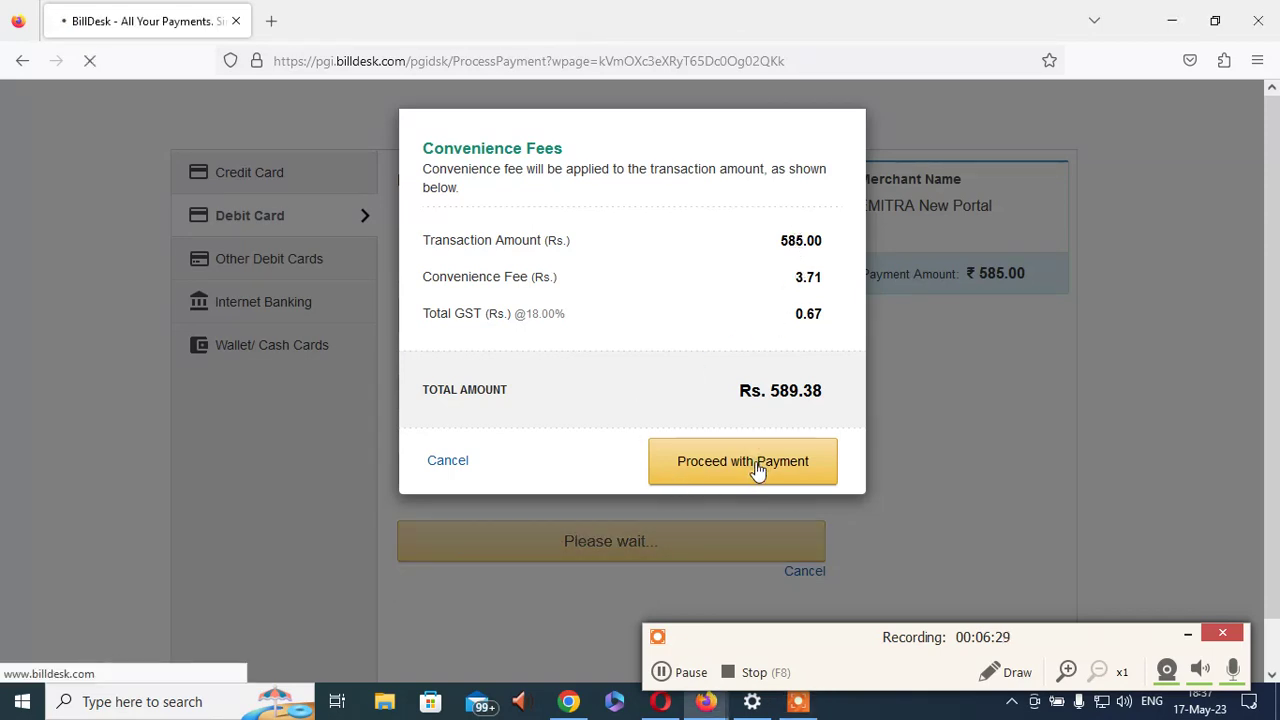
pyautogui.click(755, 461)
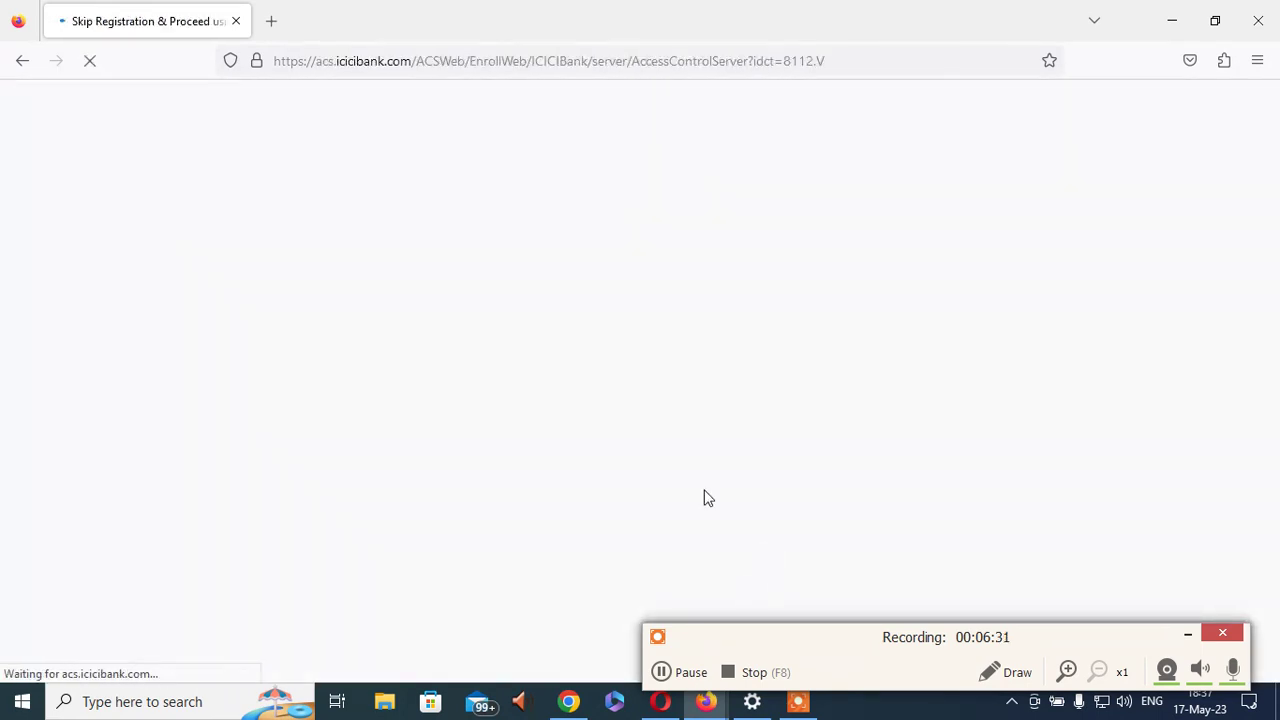
# Step: Authenticate the card payment with the OTP, allow the redirect to the permit fee page and dismiss the transaction messages
pyautogui.click(770, 264)
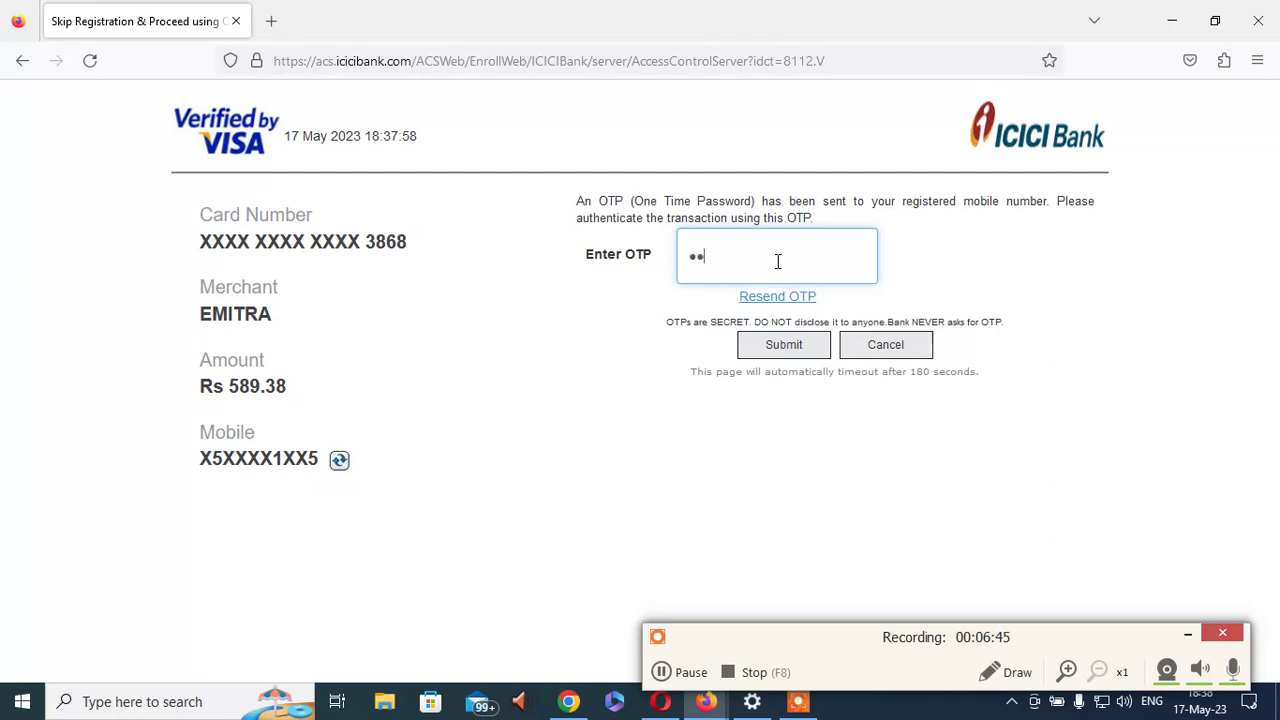
pyautogui.click(788, 343)
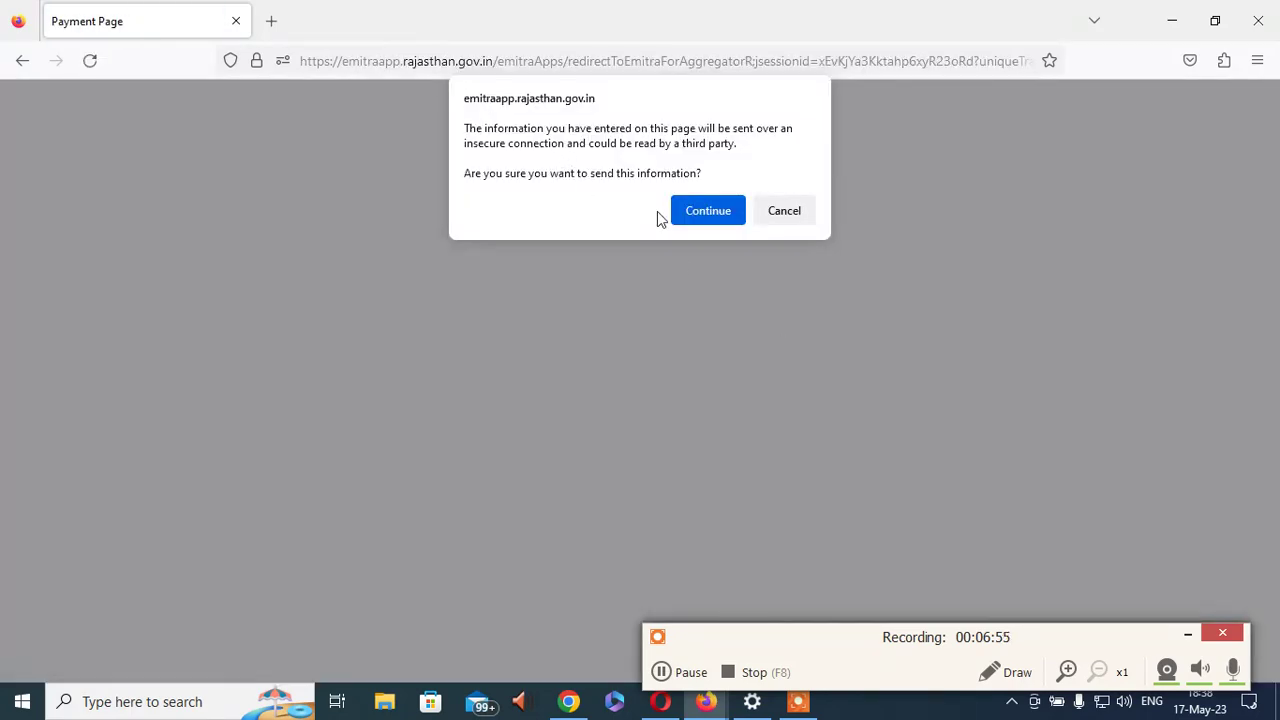
pyautogui.click(705, 213)
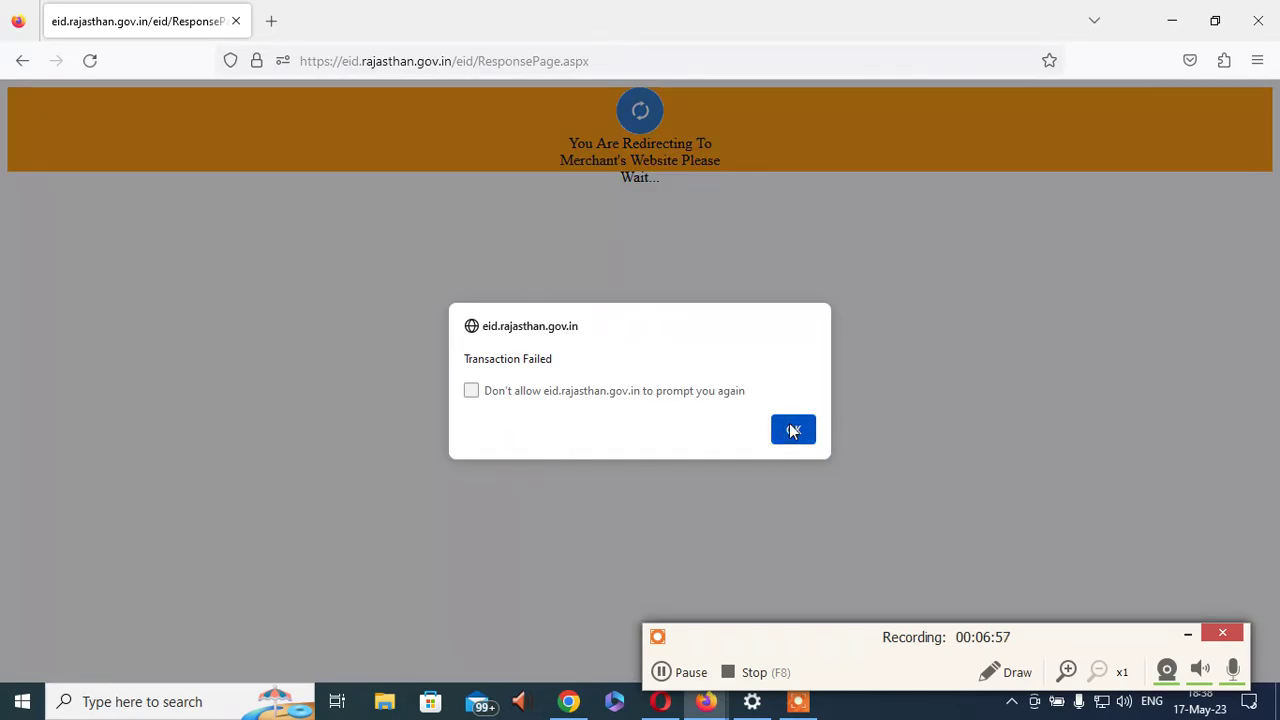
pyautogui.click(793, 430)
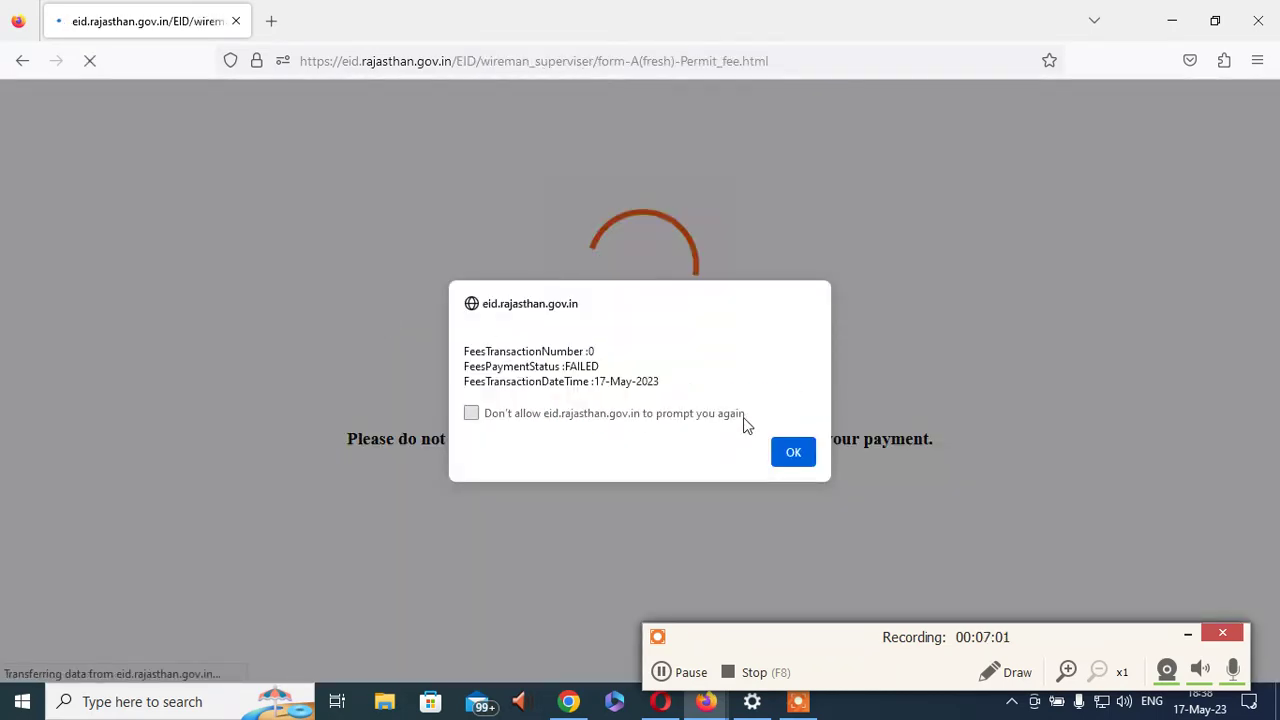
pyautogui.click(790, 452)
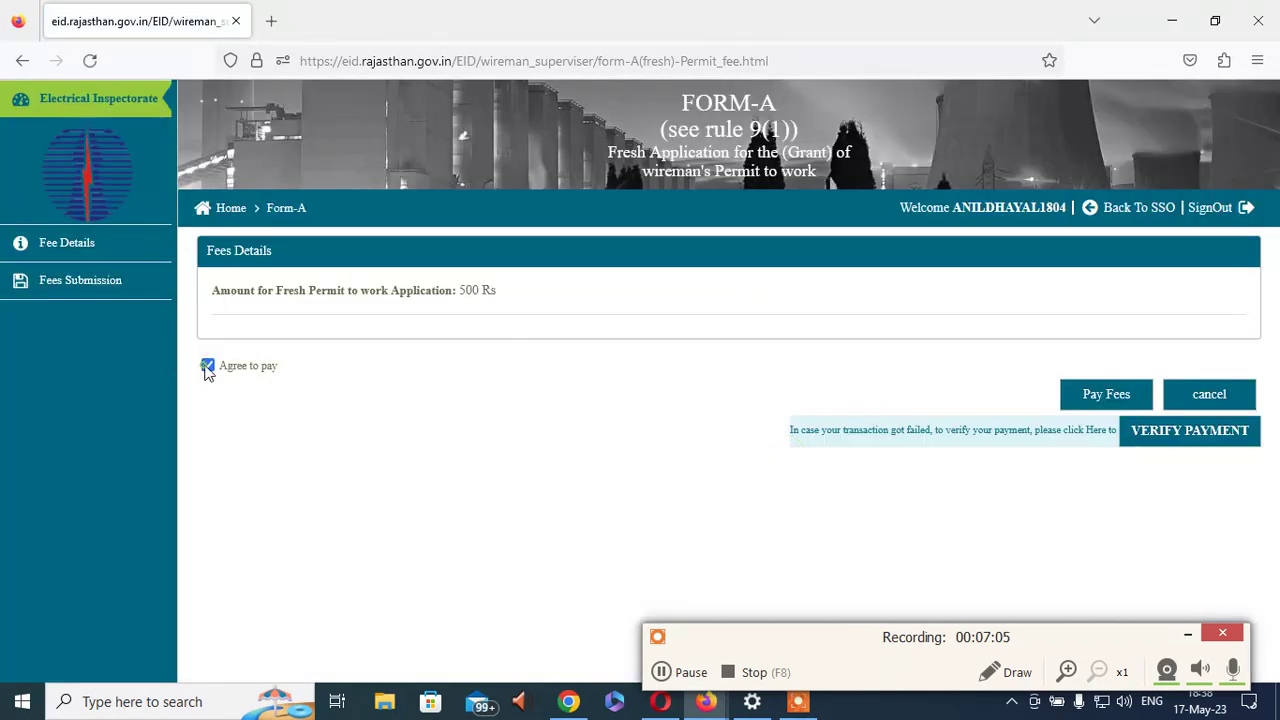
# Step: Try to verify the permit fee payment, reload the verification page and return to the Form-A fee details
pyautogui.click(1186, 436)
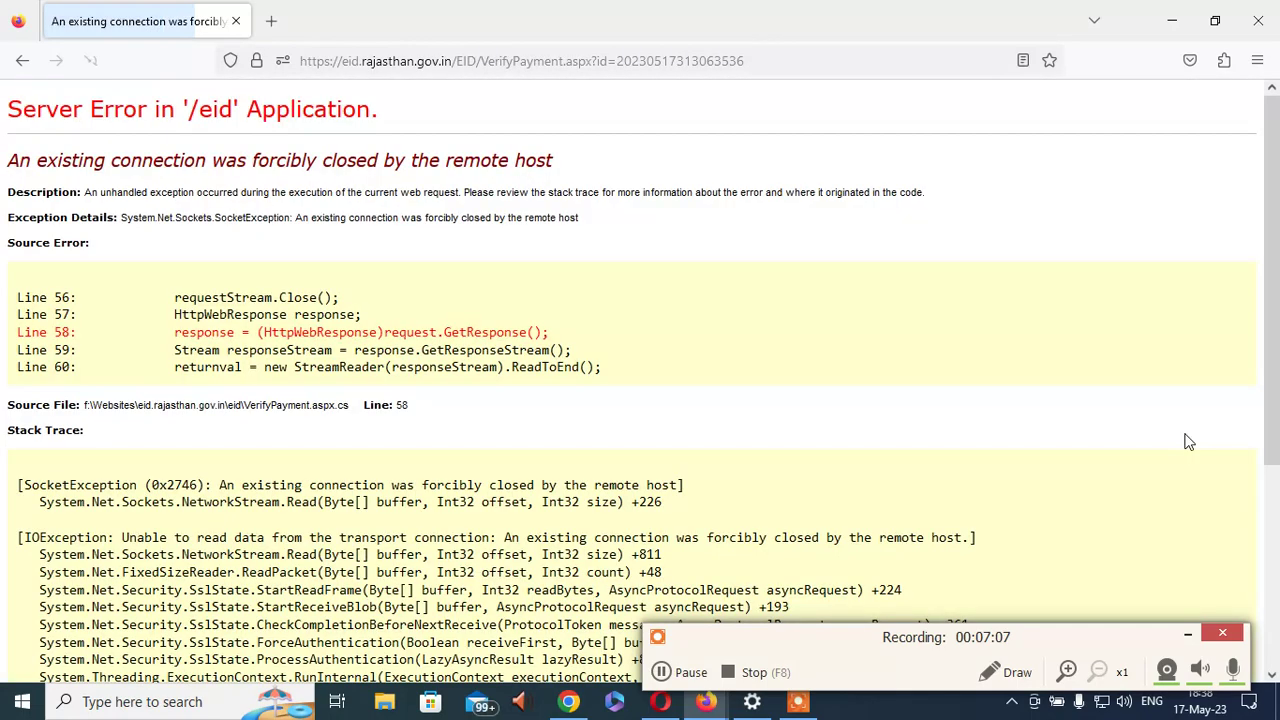
pyautogui.click(89, 61)
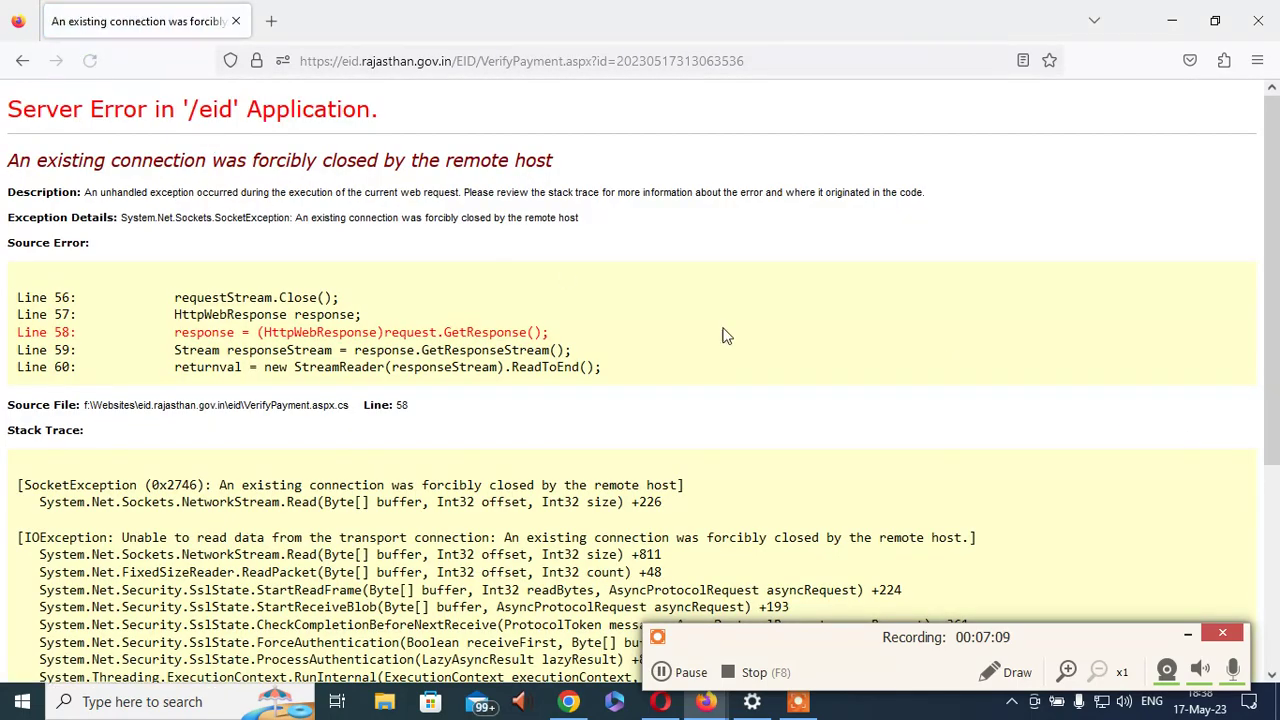
pyautogui.click(86, 66)
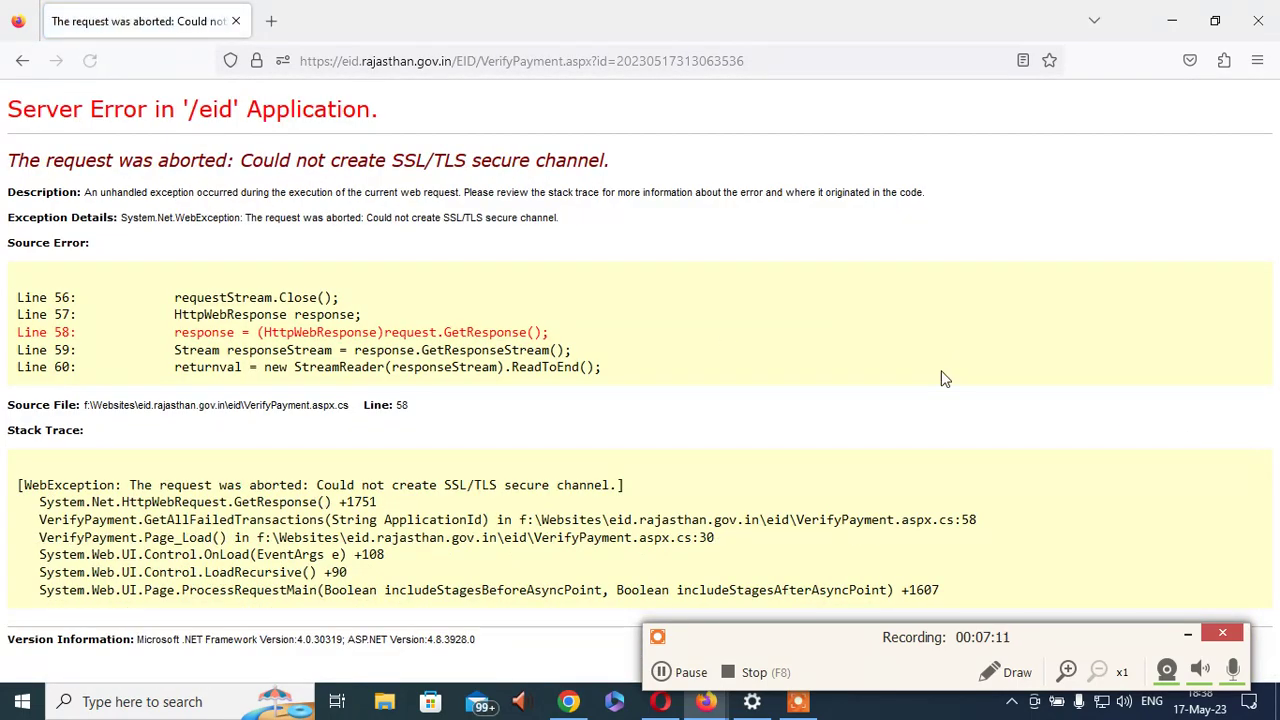
pyautogui.click(22, 60)
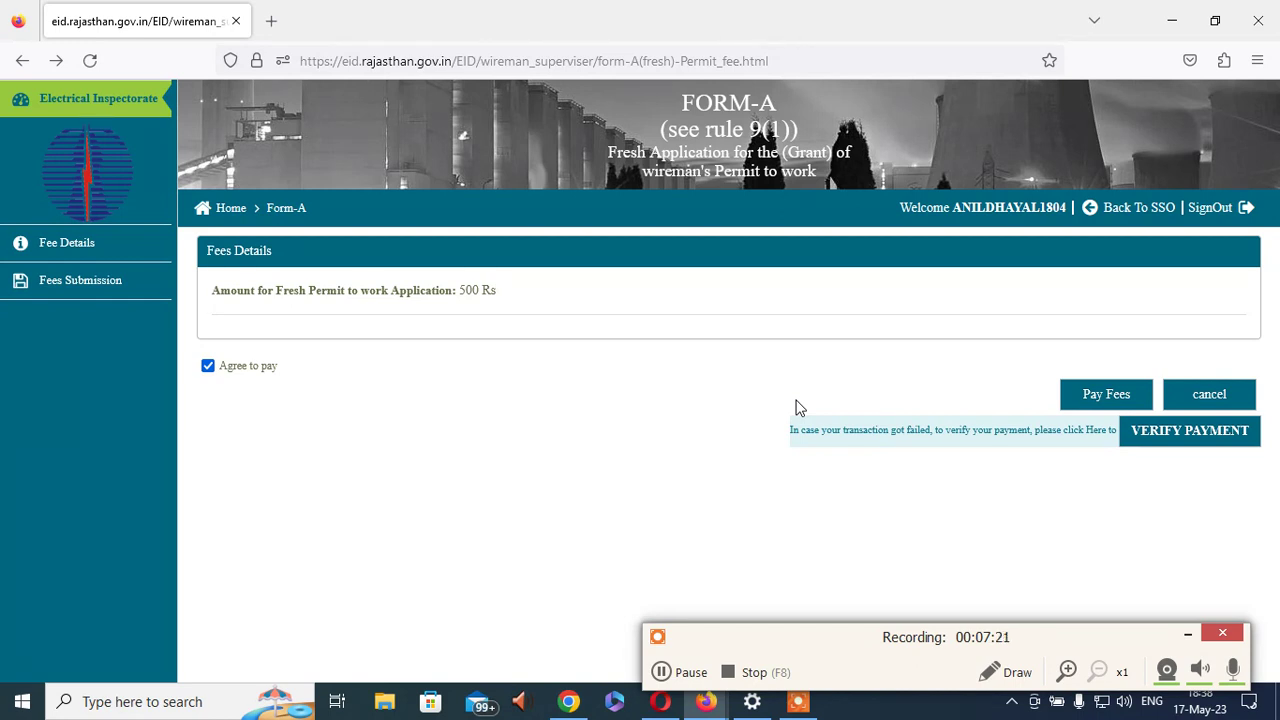
# Step: Return to the SSO dashboard and reopen the EID application, allowing the information to be sent
pyautogui.click(1118, 212)
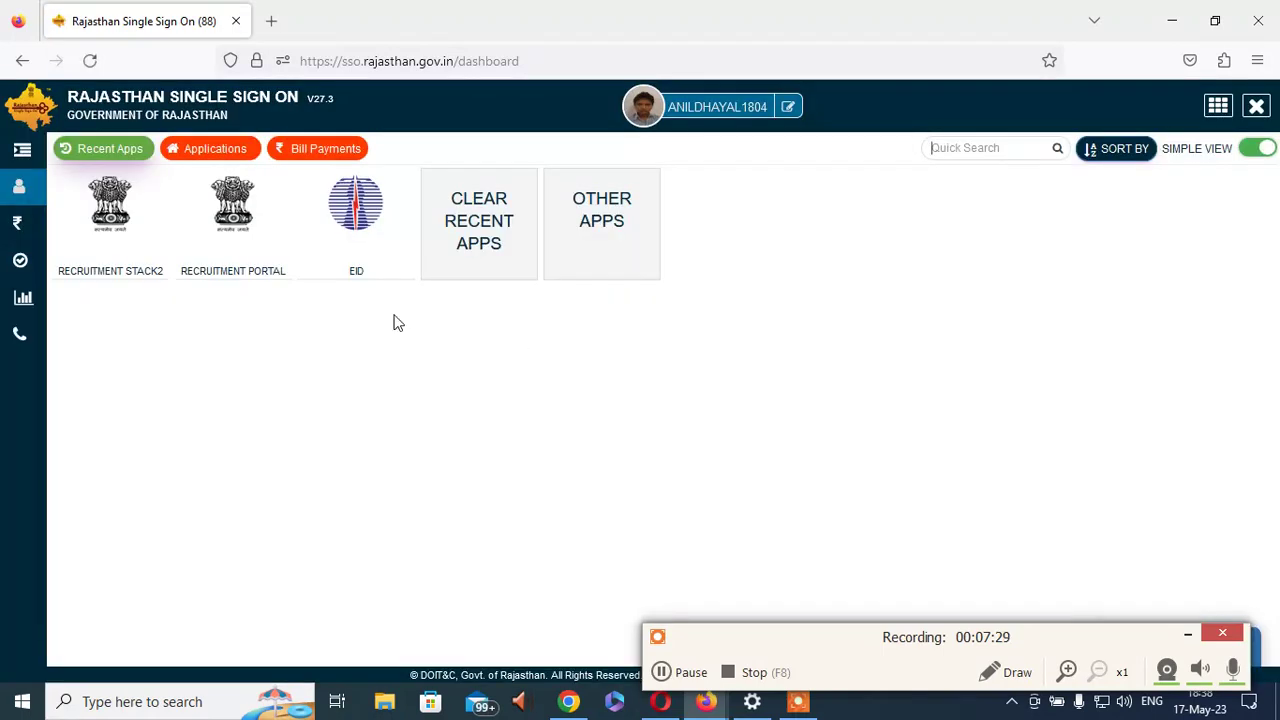
pyautogui.click(348, 230)
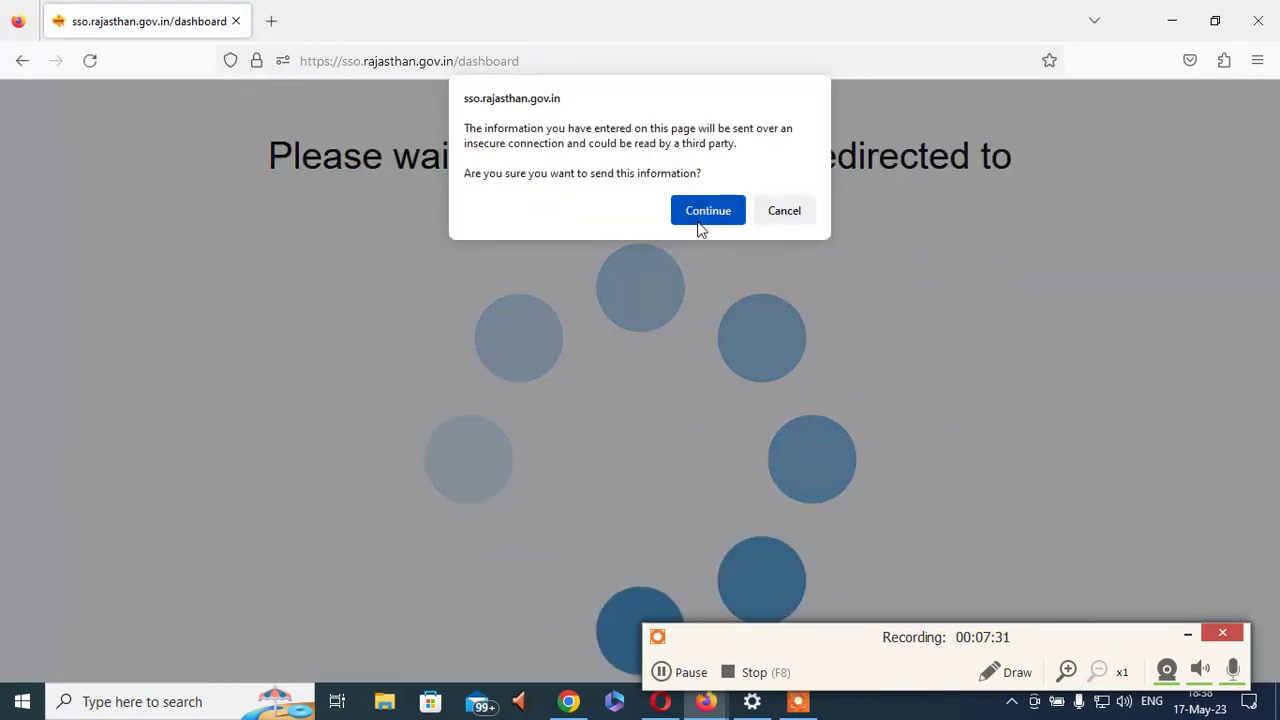
pyautogui.click(701, 220)
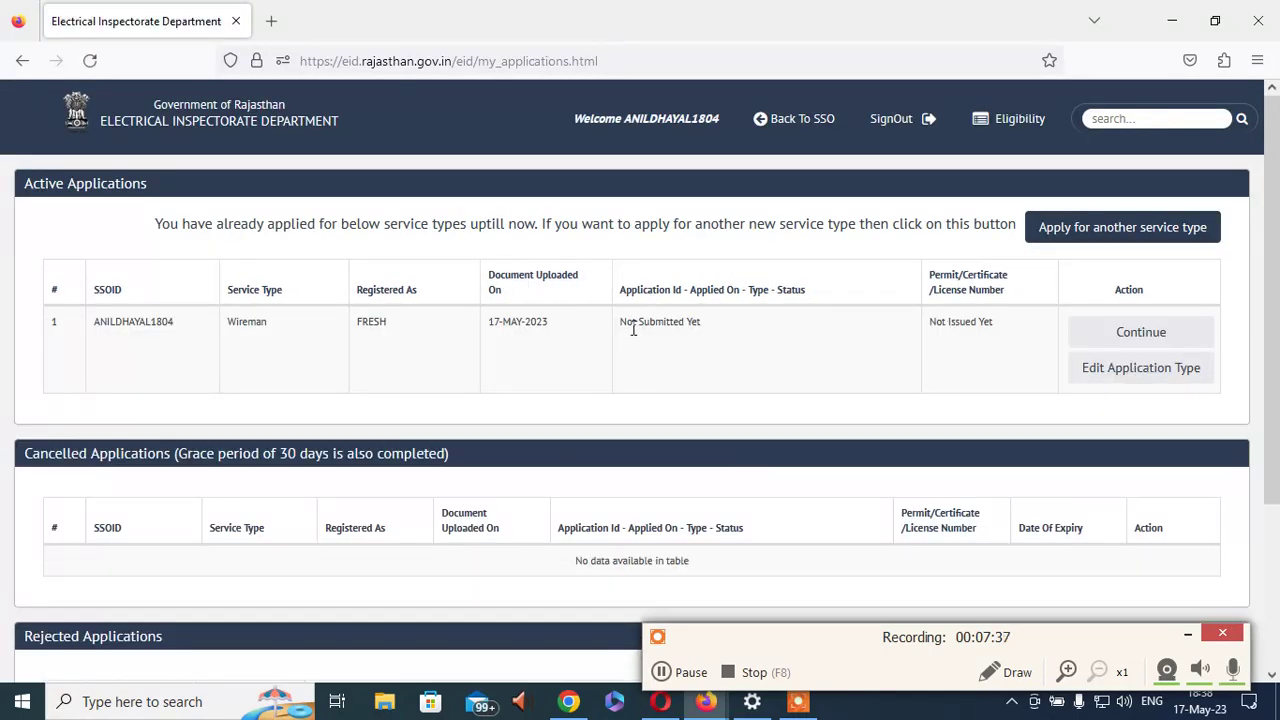
# Step: Check the submission status of the fresh Wireman application among the active applications
pyautogui.moveTo(653, 325); pyautogui.dragTo(729, 331)
pyautogui.click(737, 331)
pyautogui.moveTo(623, 322); pyautogui.dragTo(720, 329)
pyautogui.click(780, 391)
pyautogui.moveTo(638, 322); pyautogui.dragTo(731, 331)
pyautogui.click(713, 355)
pyautogui.moveTo(621, 322); pyautogui.dragTo(773, 329)
# Step: Continue the fresh Wireman application and open its Permit To Work fee payment page
pyautogui.click(1100, 340)
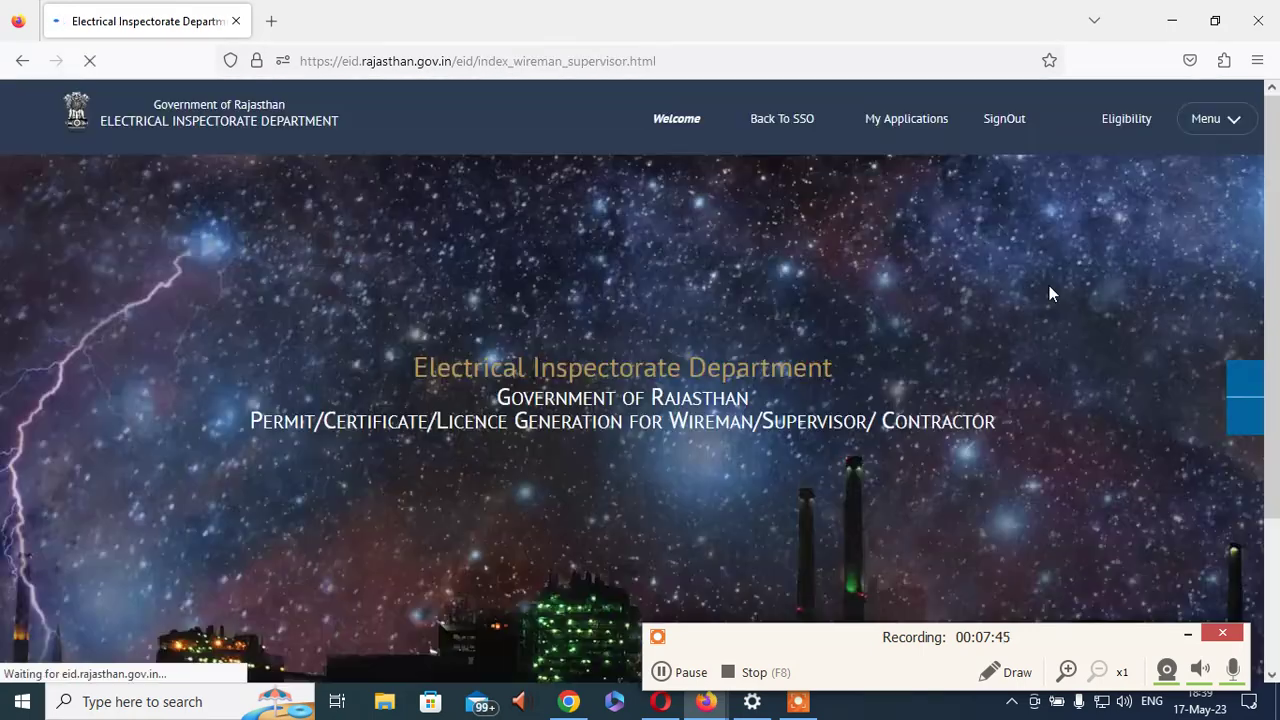
pyautogui.click(1205, 119)
pyautogui.moveTo(934, 123)
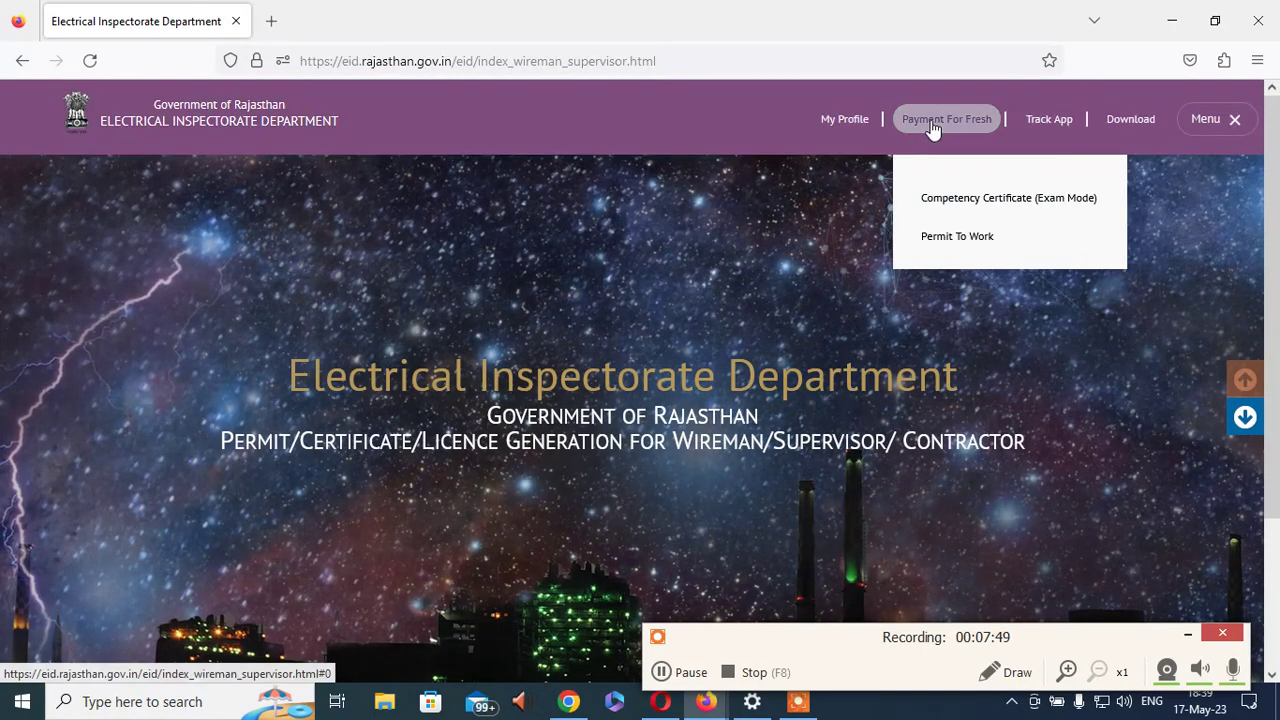
pyautogui.click(945, 240)
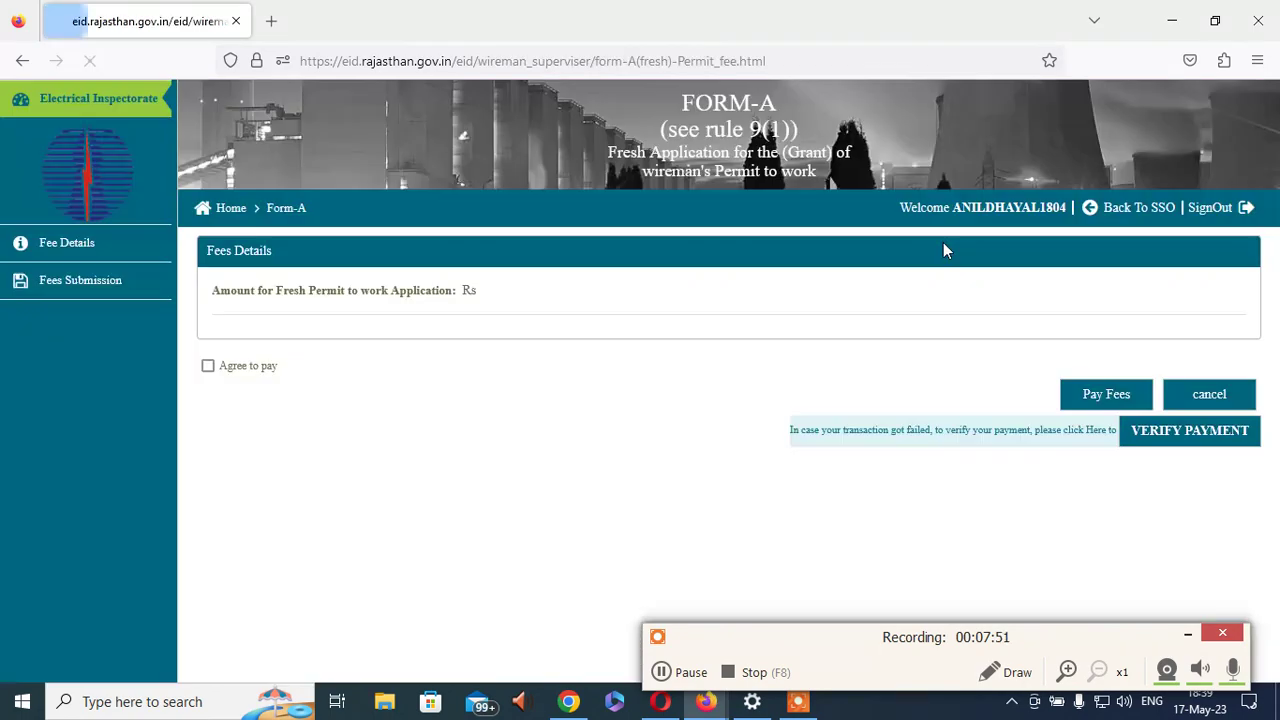